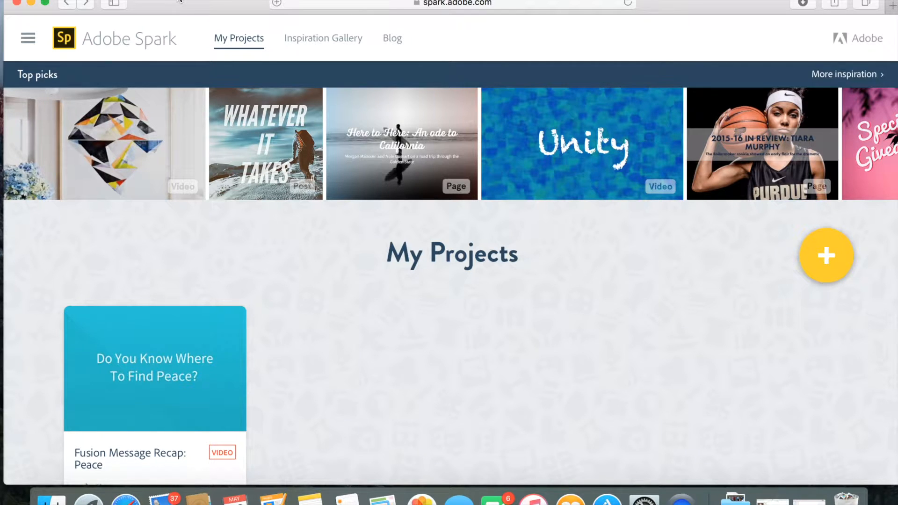
# Open the video project "Fusion Message Recap: Peace" for editing.
pyautogui.scroll(-2, 306, 304)
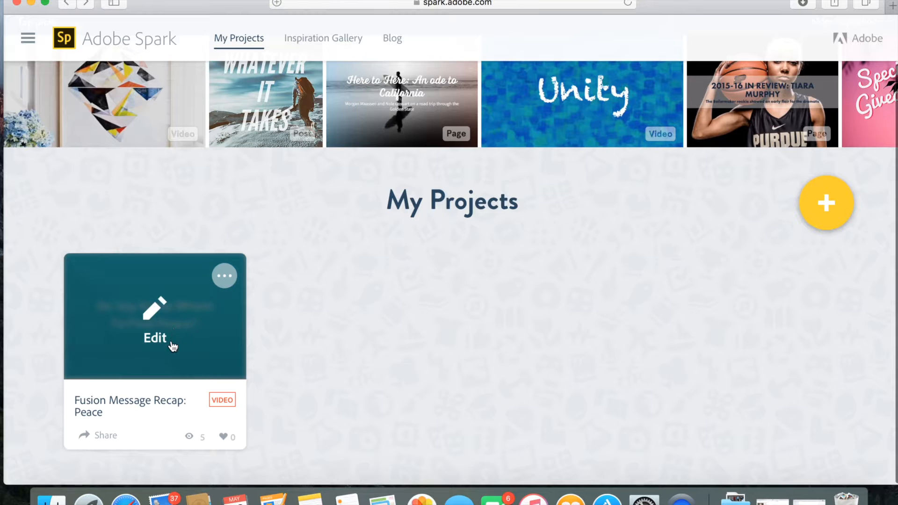
pyautogui.moveTo(160, 361)
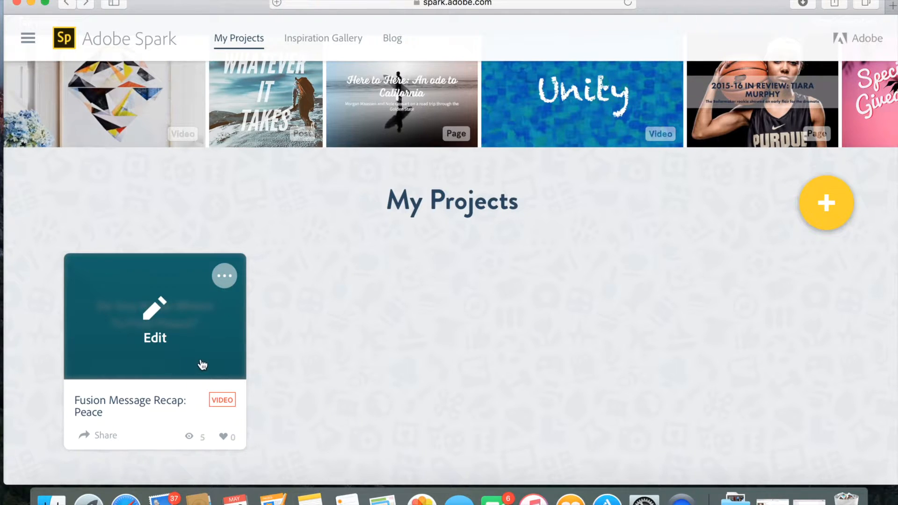
pyautogui.click(181, 367)
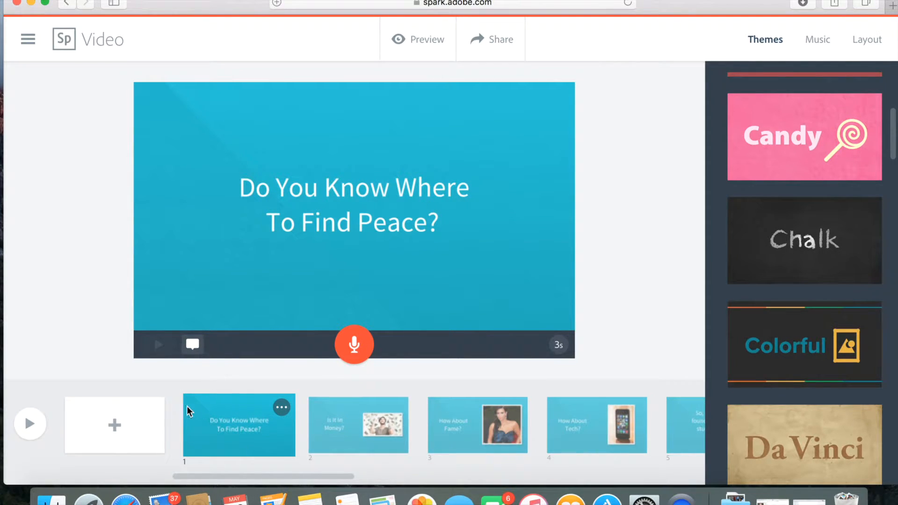
# Look through the available video themes, from Argyle to Watercolor.
pyautogui.scroll(6, 749, 124)
pyautogui.scroll(-2, 749, 119)
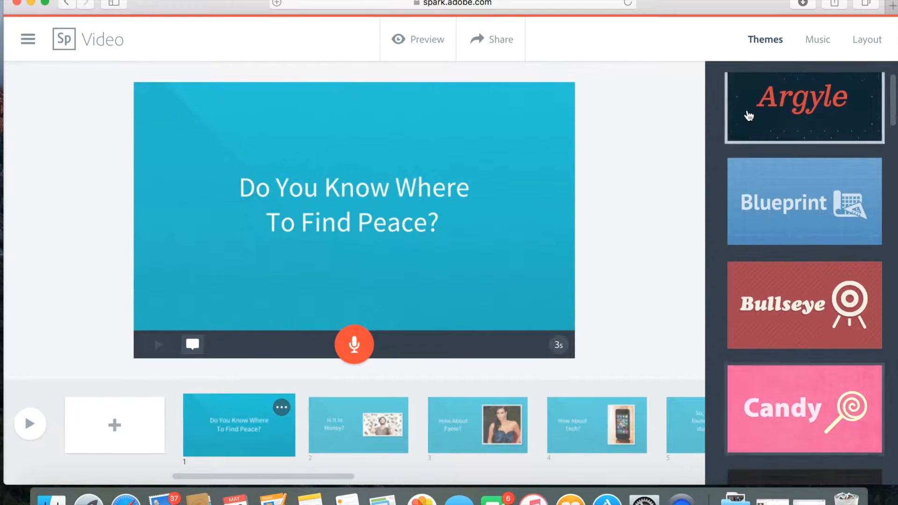
pyautogui.scroll(2, 749, 117)
pyautogui.scroll(-3, 750, 114)
pyautogui.scroll(-20, 749, 114)
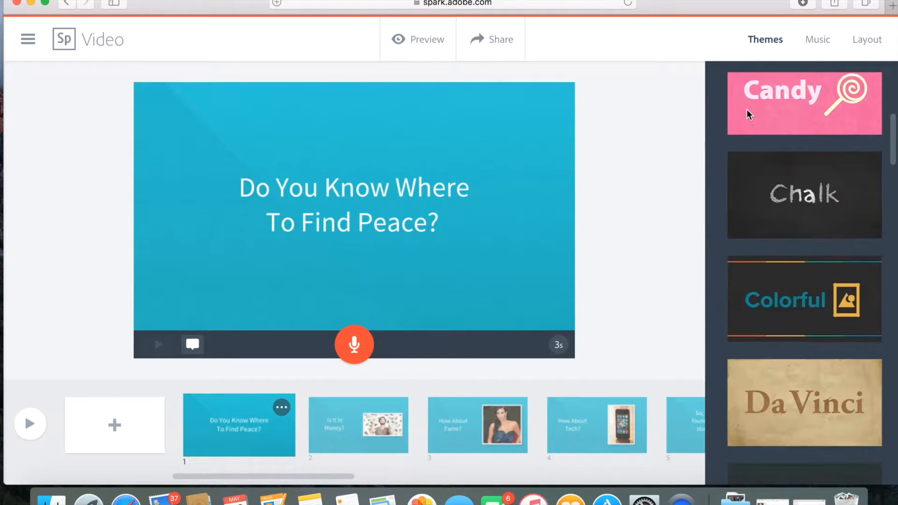
pyautogui.scroll(-12, 748, 114)
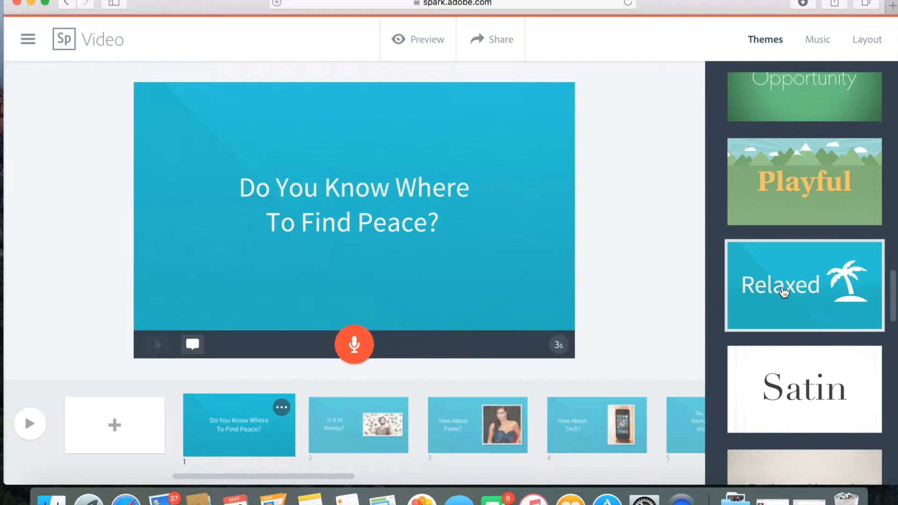
pyautogui.scroll(-18, 784, 293)
pyautogui.scroll(-9, 784, 292)
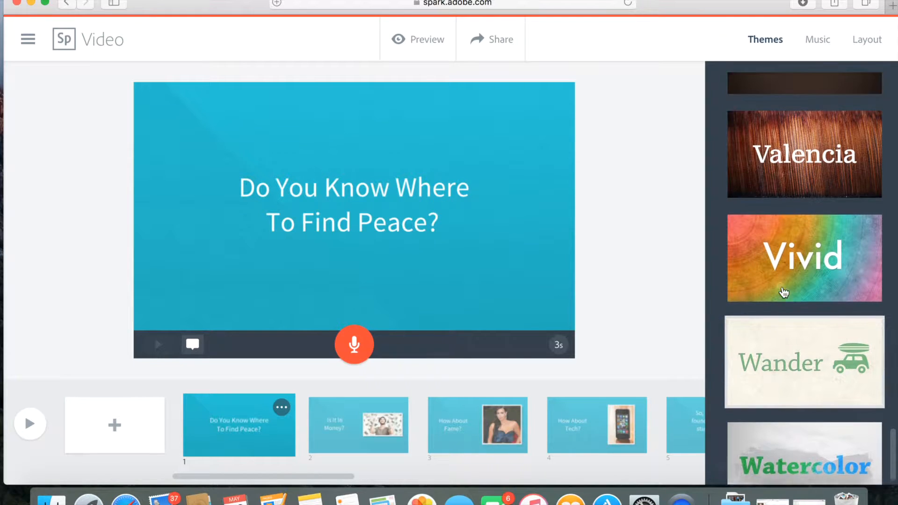
pyautogui.scroll(20, 785, 293)
pyautogui.scroll(15, 784, 306)
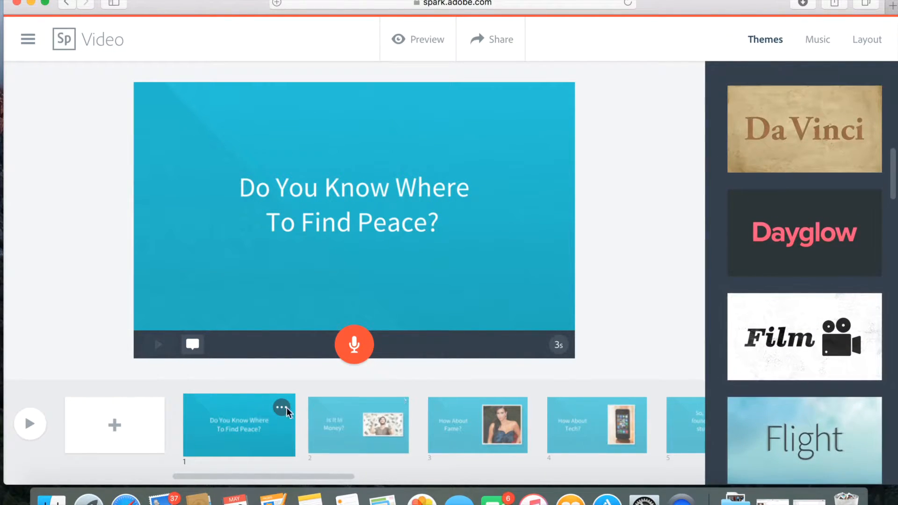
# Inspect the editable title text and the duration slider of the first slide.
pyautogui.click(333, 214)
pyautogui.click(332, 214)
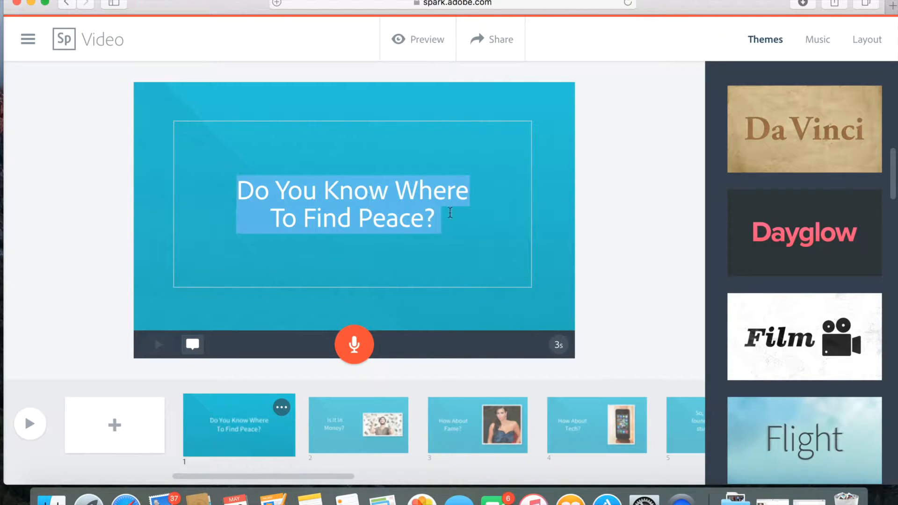
pyautogui.click(449, 212)
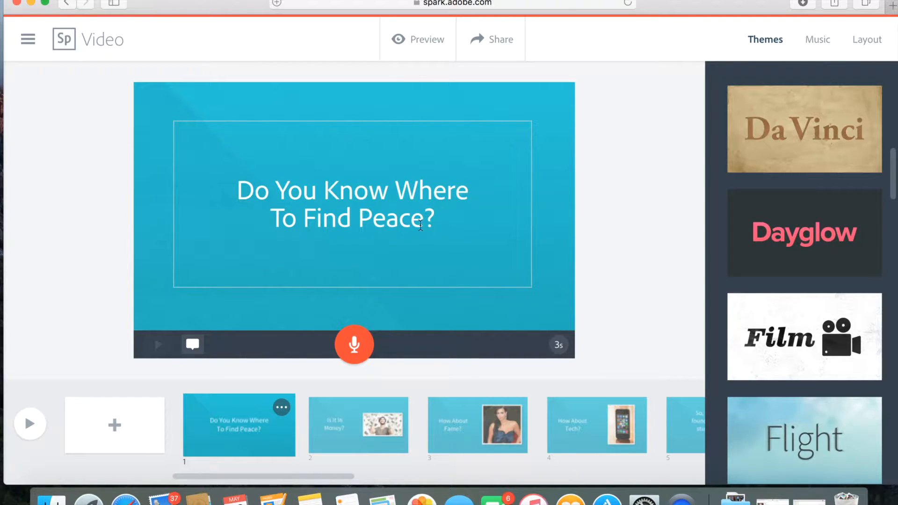
pyautogui.click(562, 255)
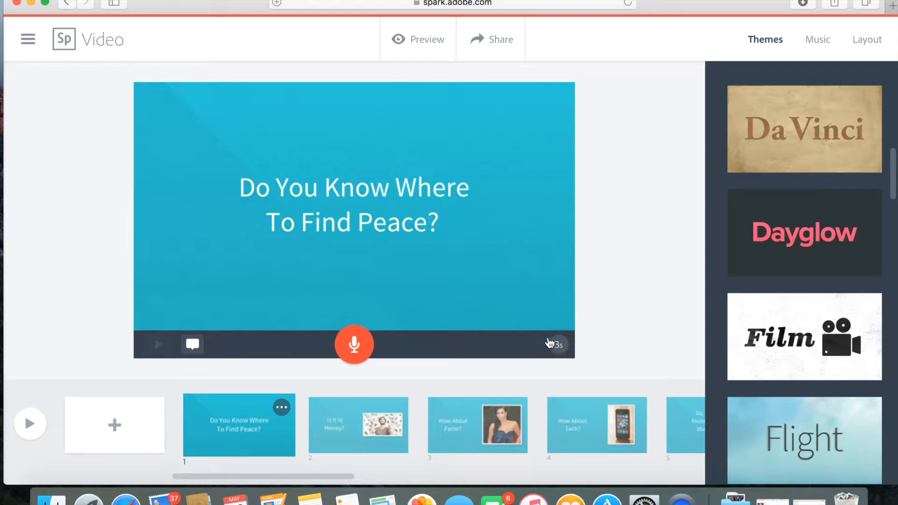
pyautogui.click(559, 346)
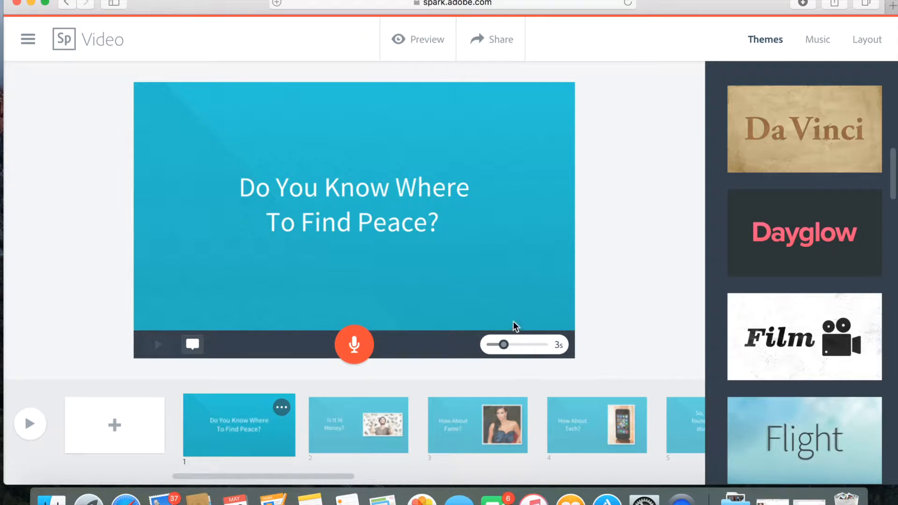
pyautogui.moveTo(505, 345)
pyautogui.mouseDown()
pyautogui.moveTo(543, 344)
pyautogui.moveTo(488, 345)
pyautogui.moveTo(516, 347)
pyautogui.moveTo(506, 344)
pyautogui.mouseUp()
# Inspect the editable text and photo areas of the "Is It In Money?" slide.
pyautogui.click(369, 421)
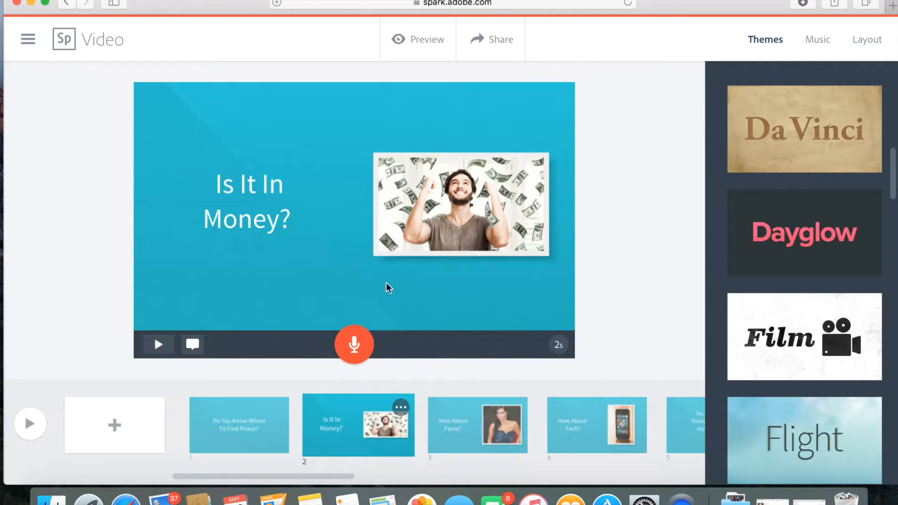
pyautogui.click(323, 223)
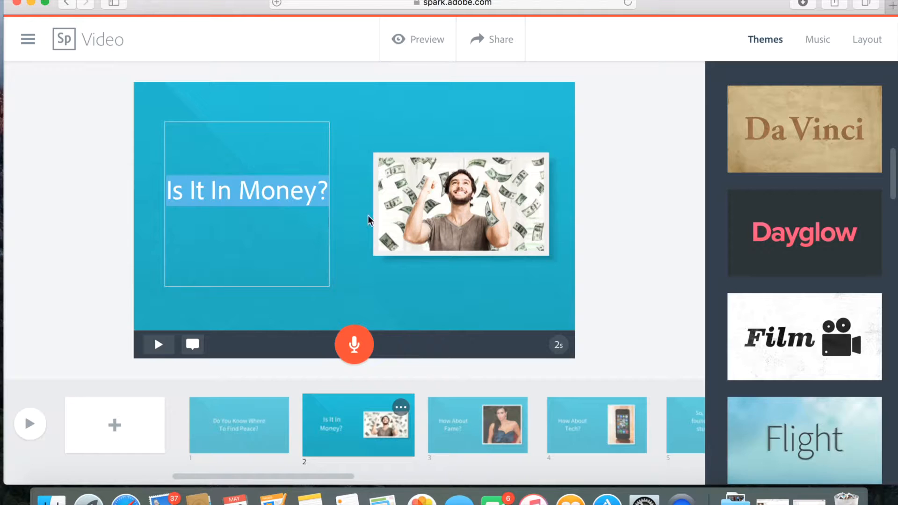
pyautogui.click(426, 221)
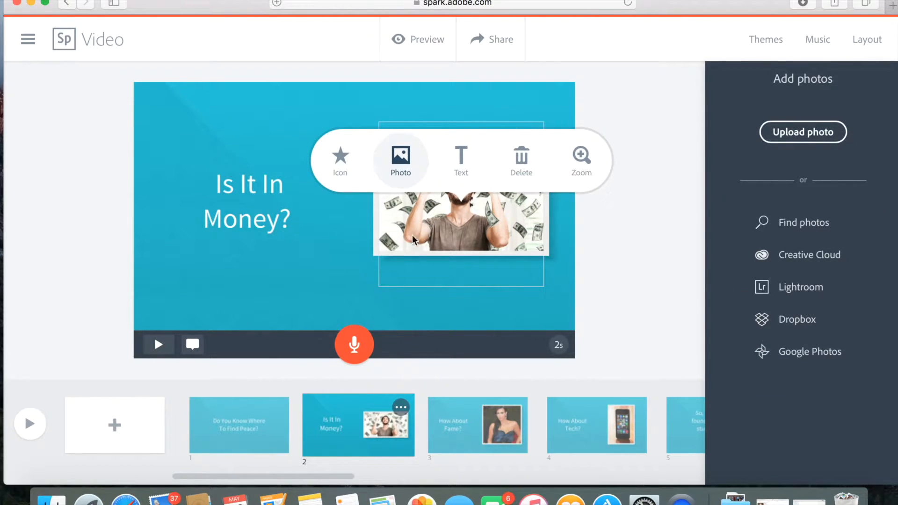
pyautogui.click(307, 234)
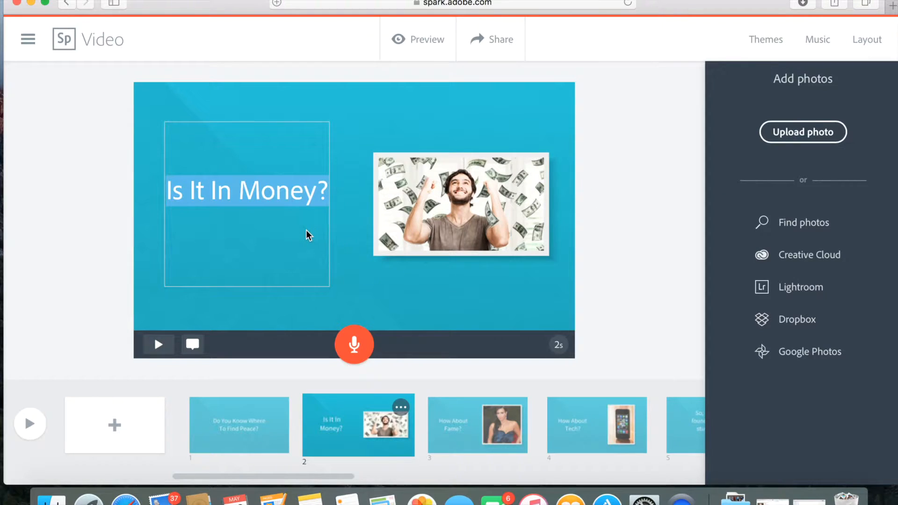
pyautogui.click(361, 275)
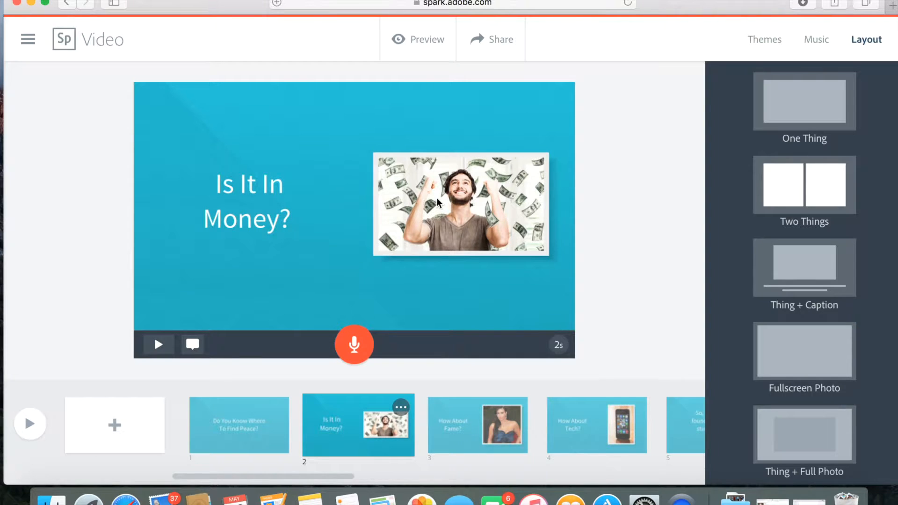
# Zoom in on the money photo of the second slide by several increments.
pyautogui.click(394, 184)
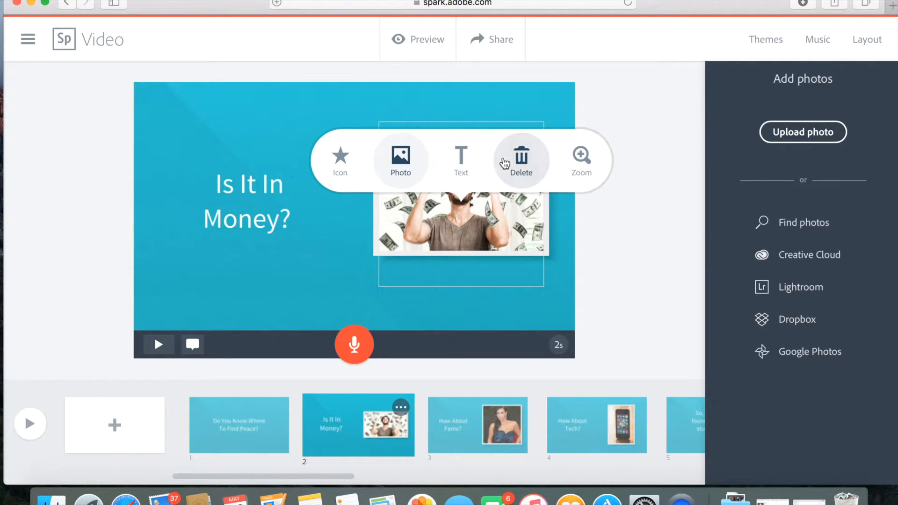
pyautogui.click(582, 159)
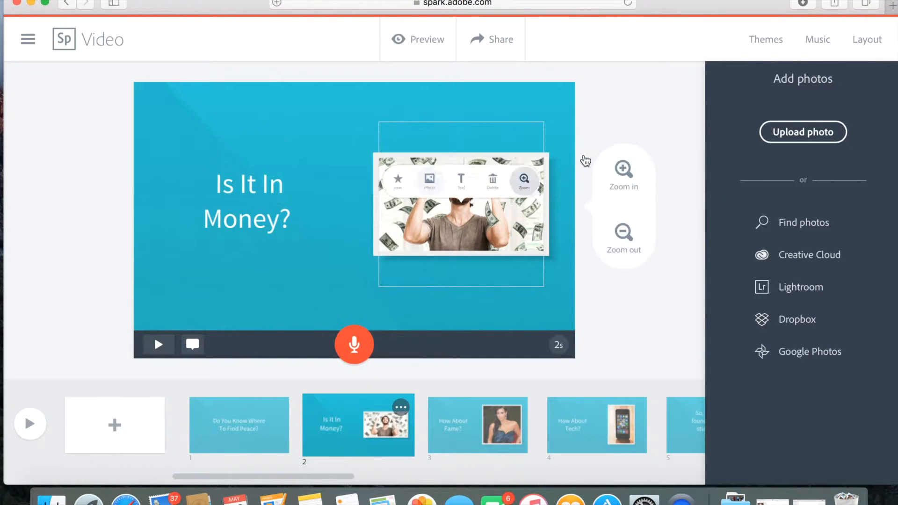
pyautogui.click(622, 176)
pyautogui.click(621, 176)
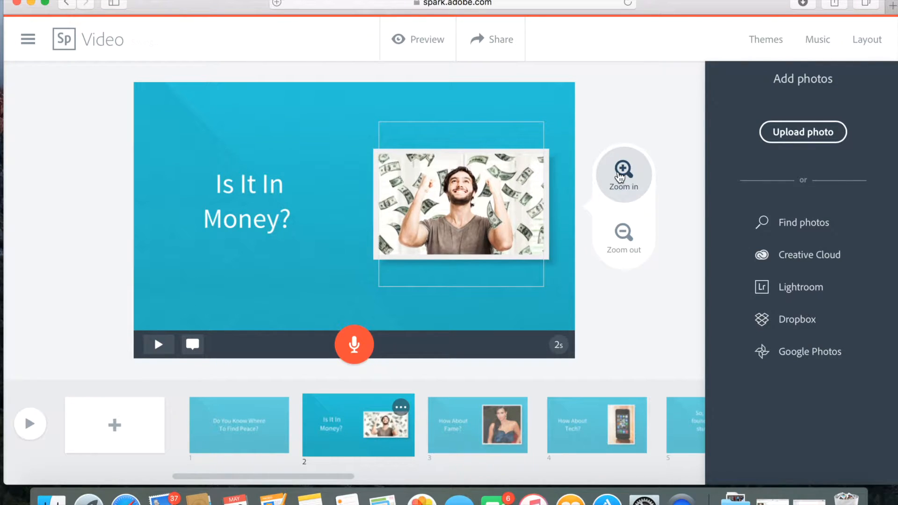
pyautogui.click(621, 177)
pyautogui.click(621, 177)
pyautogui.click(621, 177)
pyautogui.click(620, 177)
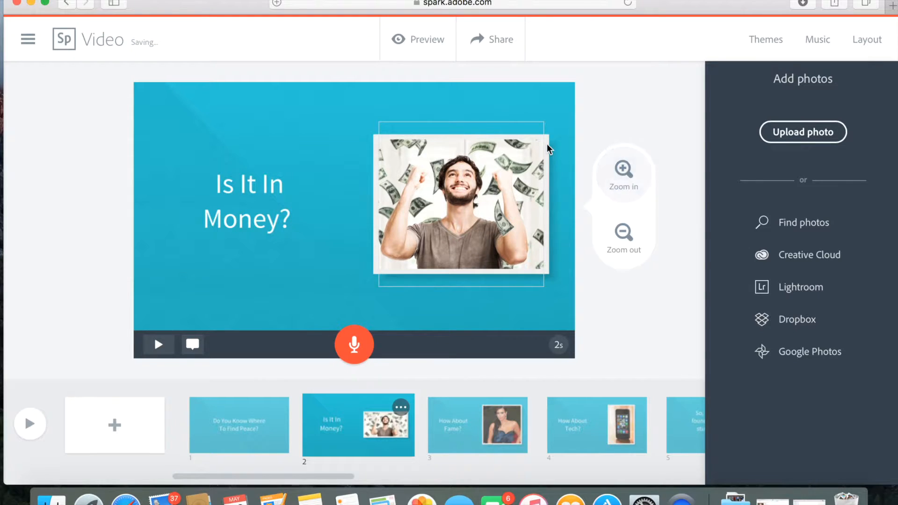
pyautogui.click(536, 96)
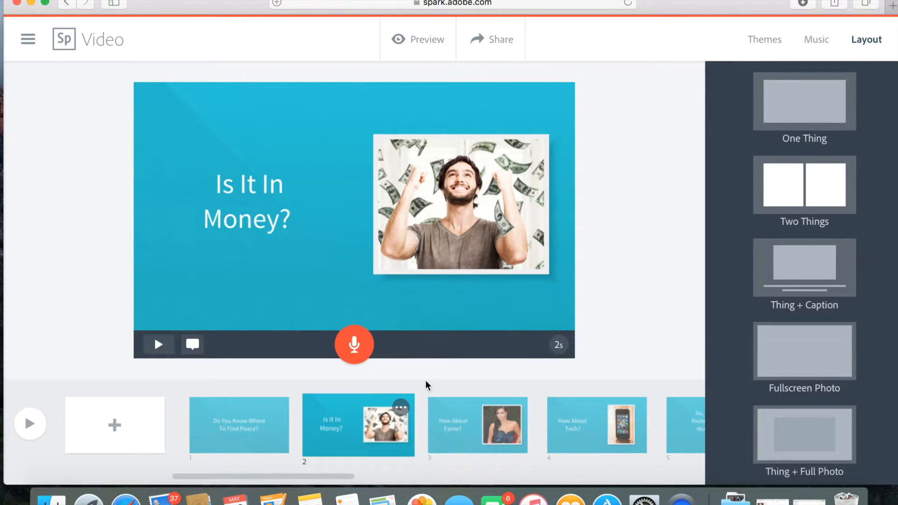
# Review the "How About Fame?" and "How About Tech?" slides and the following slides in the storyboard.
pyautogui.click(476, 416)
pyautogui.click(596, 423)
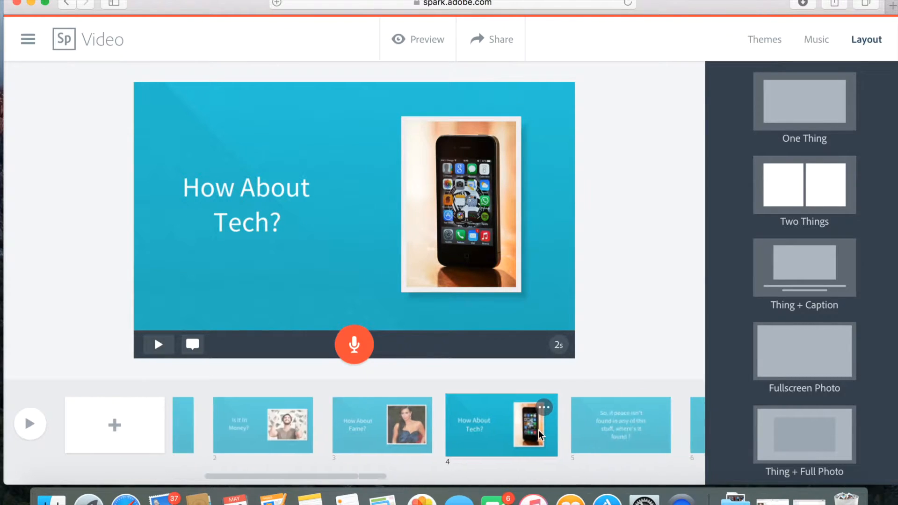
pyautogui.click(416, 422)
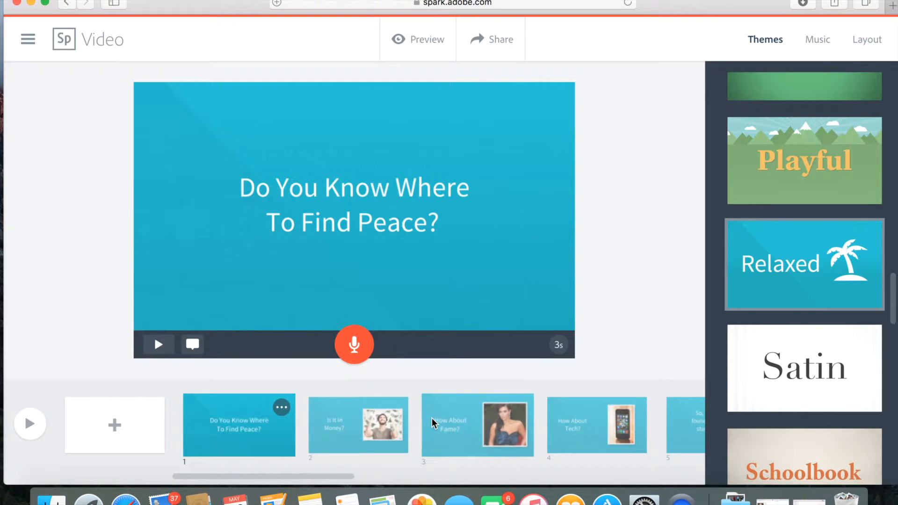
pyautogui.hscroll(10, 431, 419)
pyautogui.hscroll(10, 432, 419)
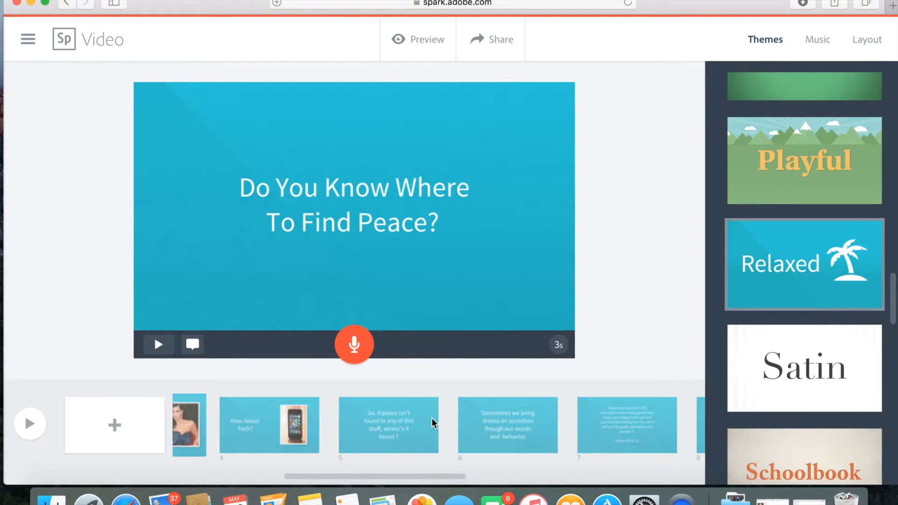
pyautogui.hscroll(5, 431, 418)
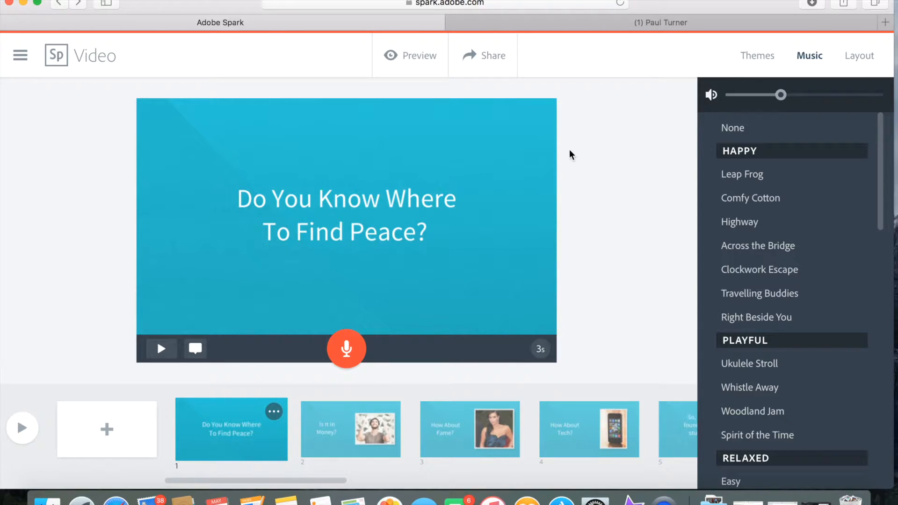
# Set the video's background music to Western Sage from the Thoughtful category.
pyautogui.click(811, 56)
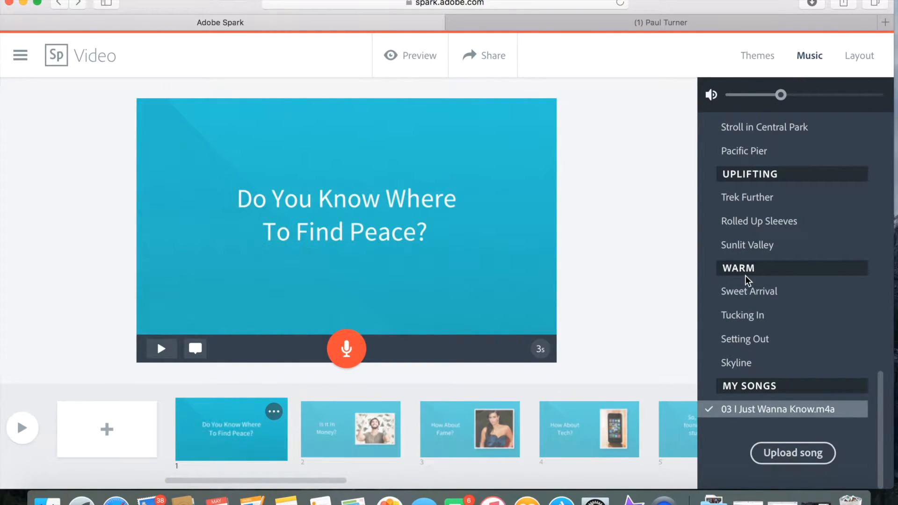
pyautogui.scroll(10, 747, 276)
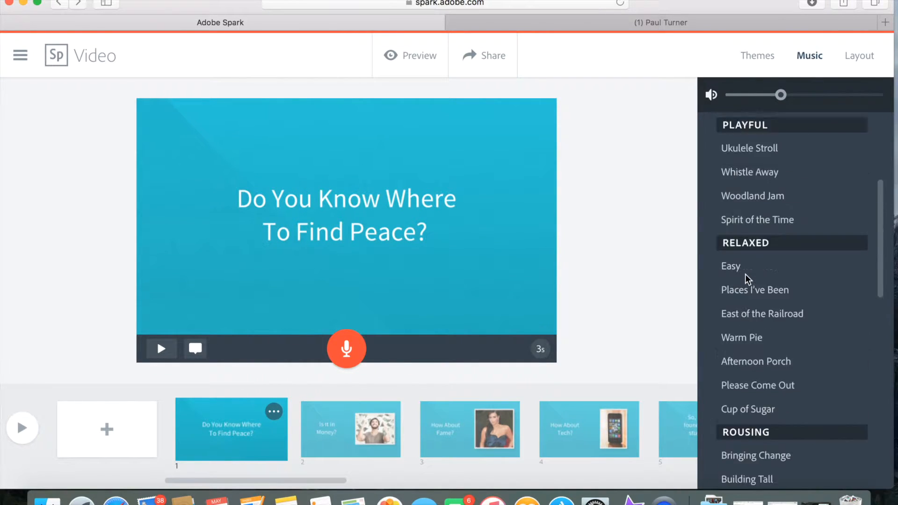
pyautogui.scroll(5, 745, 274)
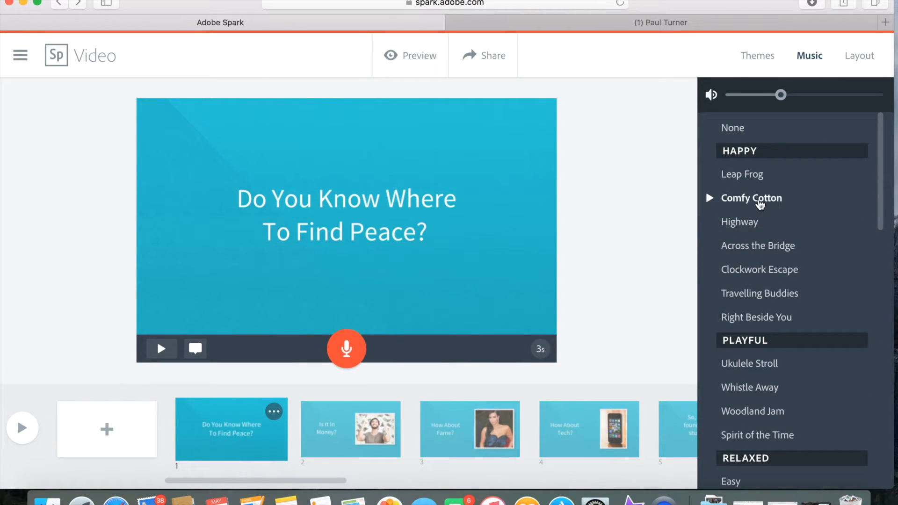
pyautogui.scroll(-8, 758, 263)
pyautogui.scroll(-4, 759, 267)
pyautogui.scroll(-6, 745, 370)
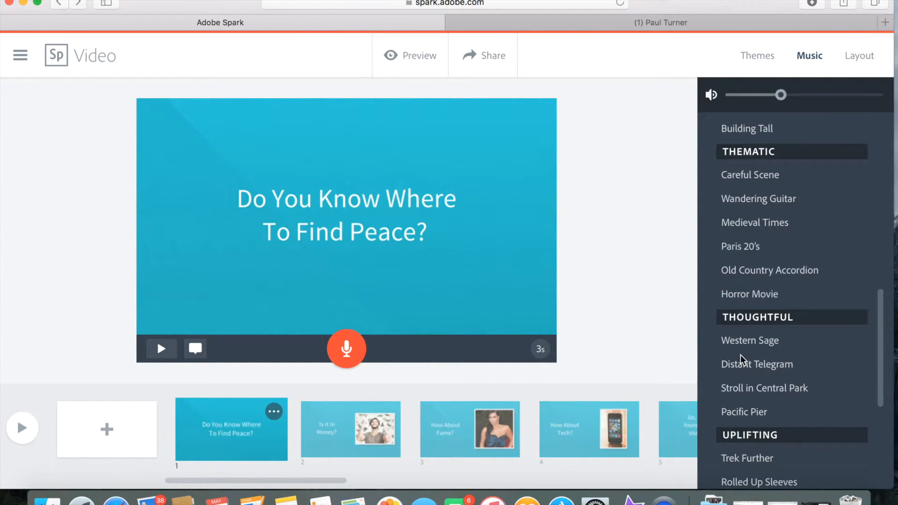
pyautogui.click(740, 346)
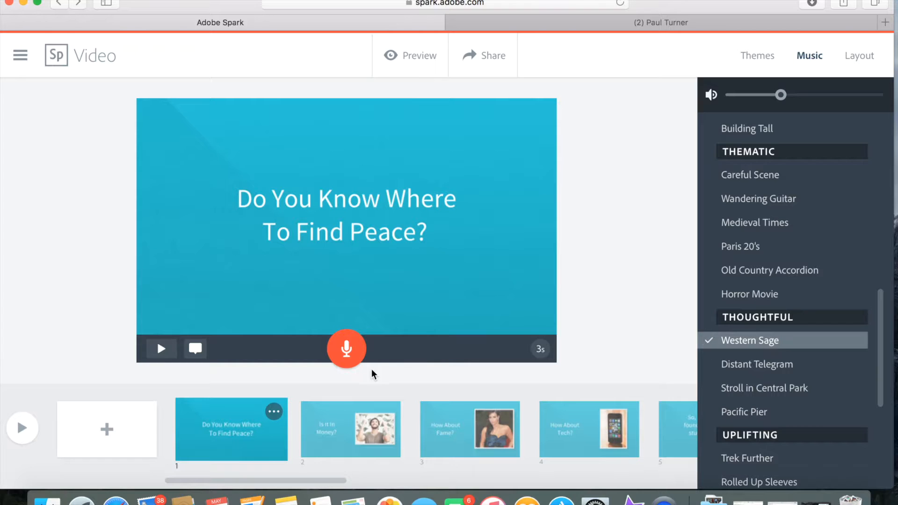
# Play the video preview with the new soundtrack, then return to the editor.
pyautogui.click(22, 428)
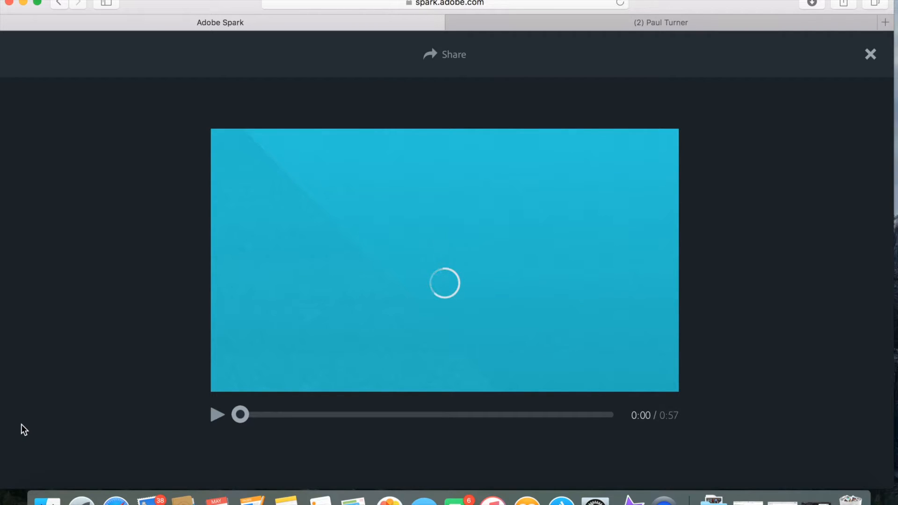
pyautogui.click(218, 415)
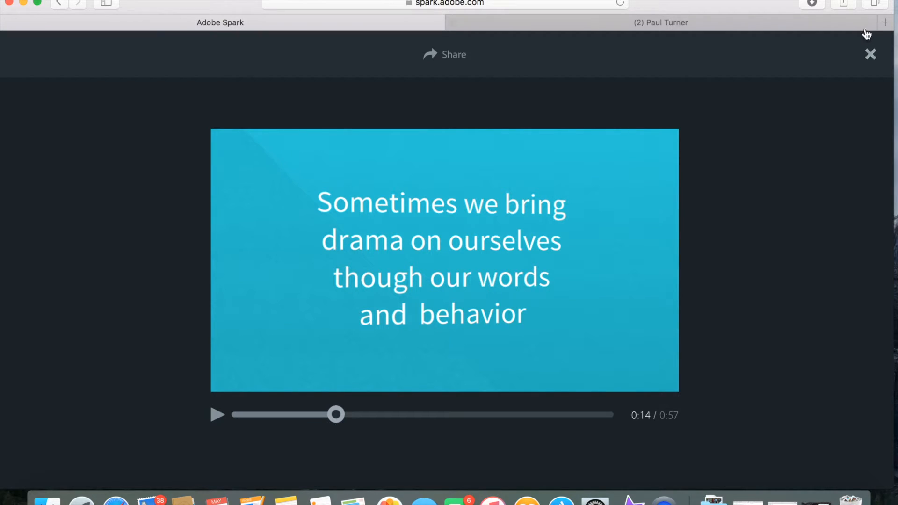
pyautogui.click(871, 55)
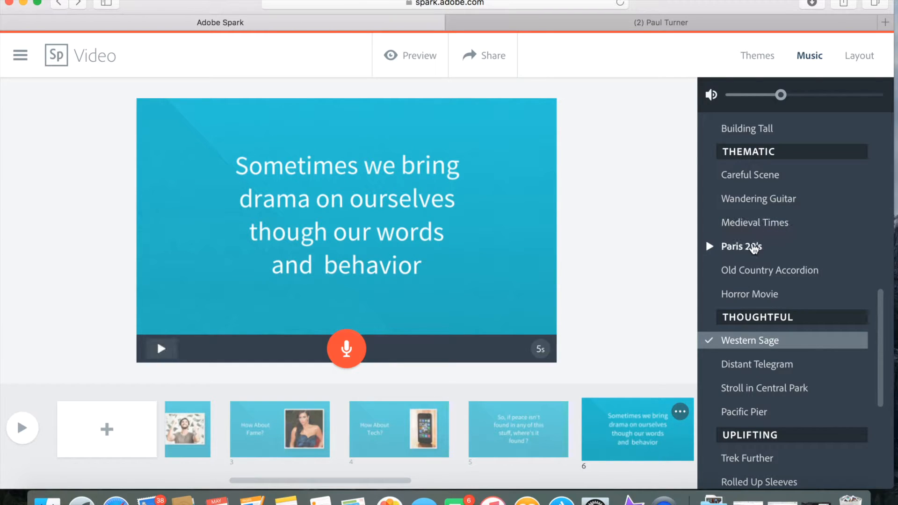
# Review the remaining music categories, browse the computer's Music library for a song to upload, and cancel the upload.
pyautogui.scroll(-5, 753, 248)
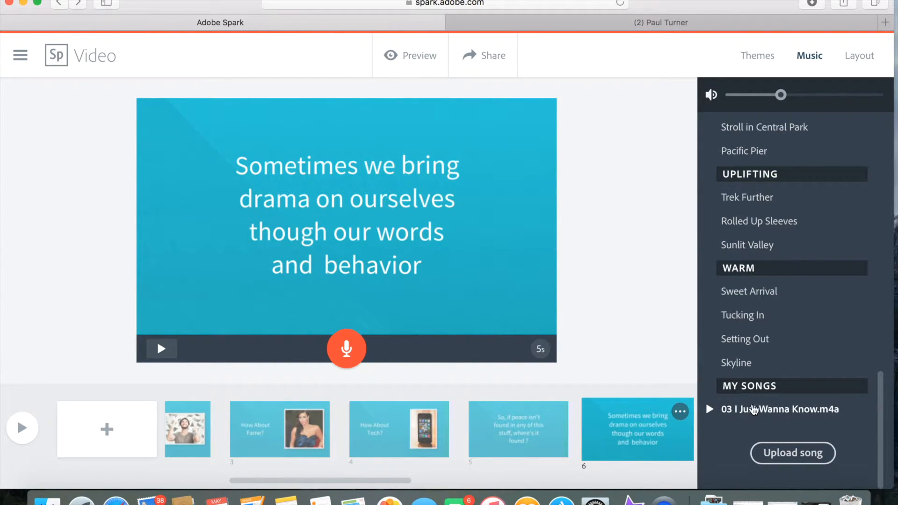
pyautogui.scroll(1, 764, 367)
pyautogui.scroll(1, 764, 367)
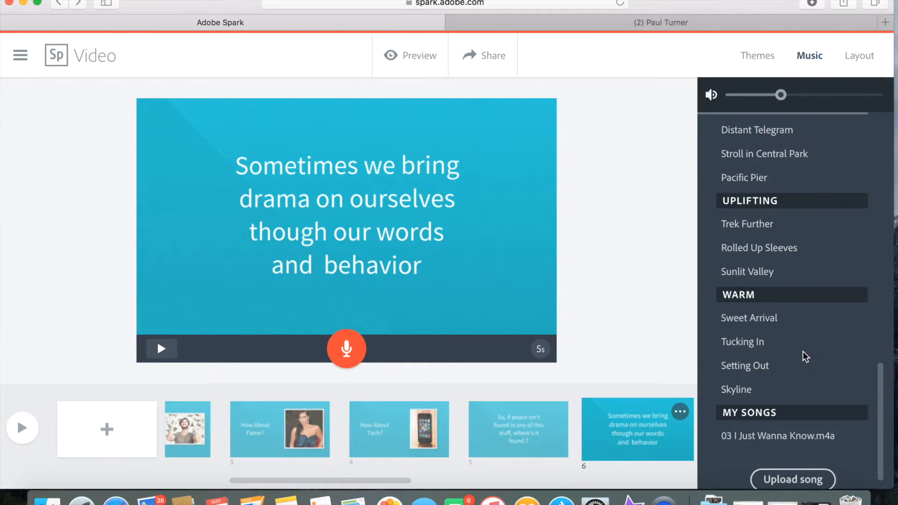
pyautogui.scroll(-1, 803, 352)
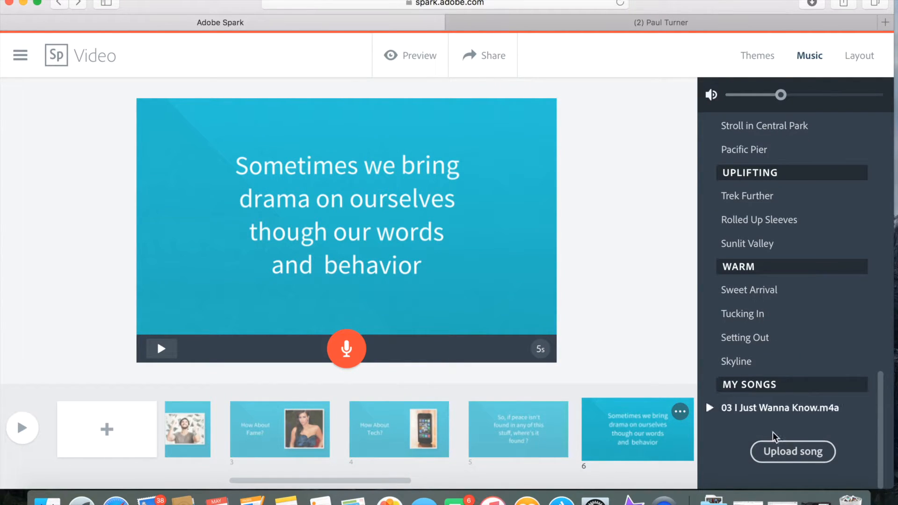
pyautogui.click(776, 456)
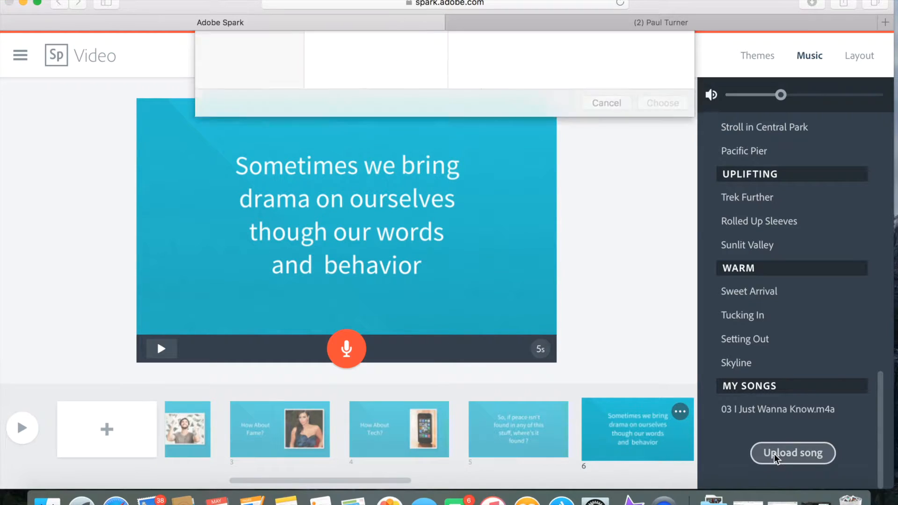
pyautogui.scroll(-4, 255, 231)
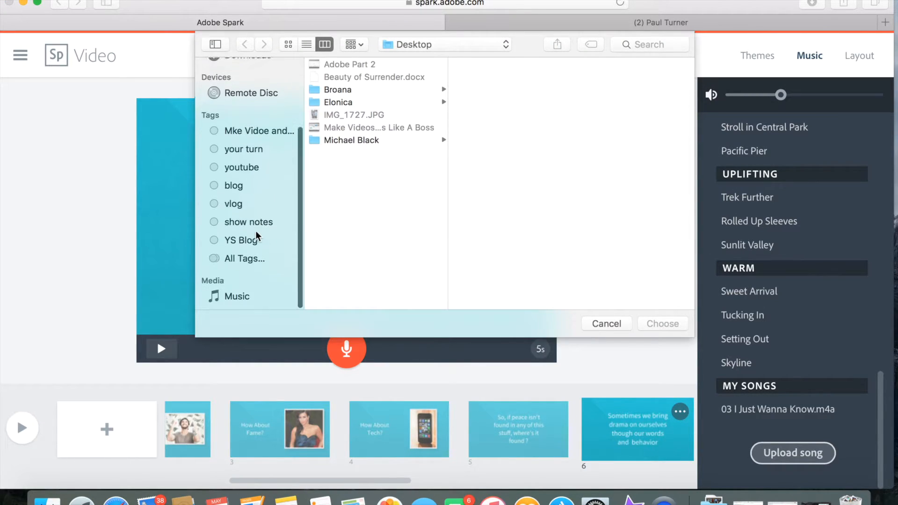
pyautogui.click(233, 299)
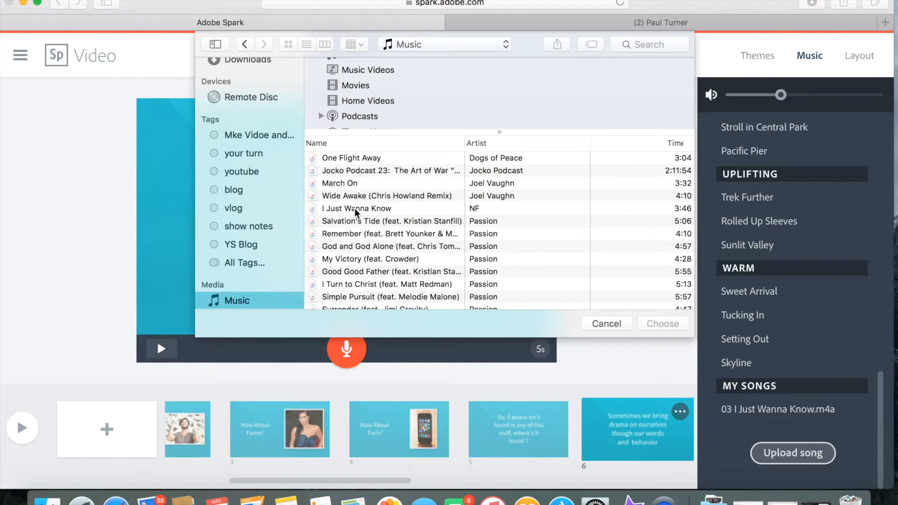
pyautogui.scroll(-2, 354, 209)
pyautogui.scroll(-2, 355, 209)
pyautogui.scroll(3, 355, 208)
pyautogui.click(606, 323)
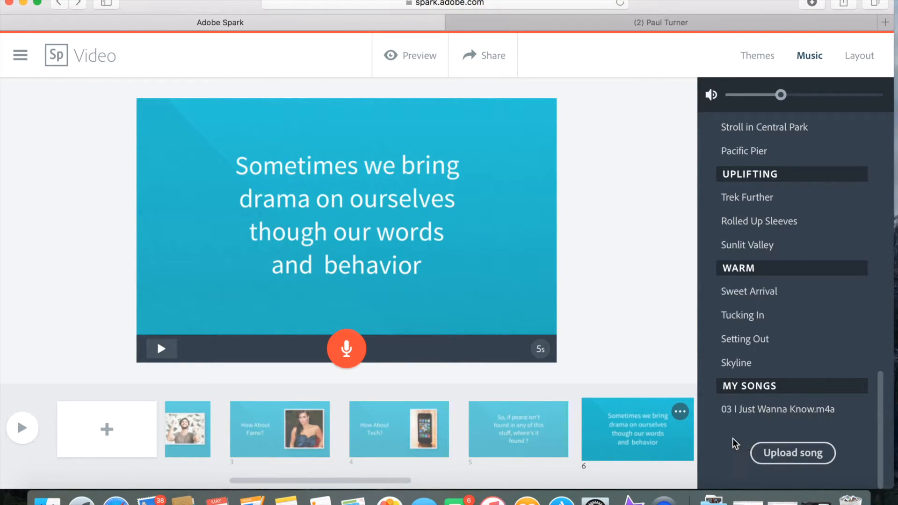
# Set the background music to 03 I Just Wanna Know.m4a and preview the video with it.
pyautogui.click(739, 413)
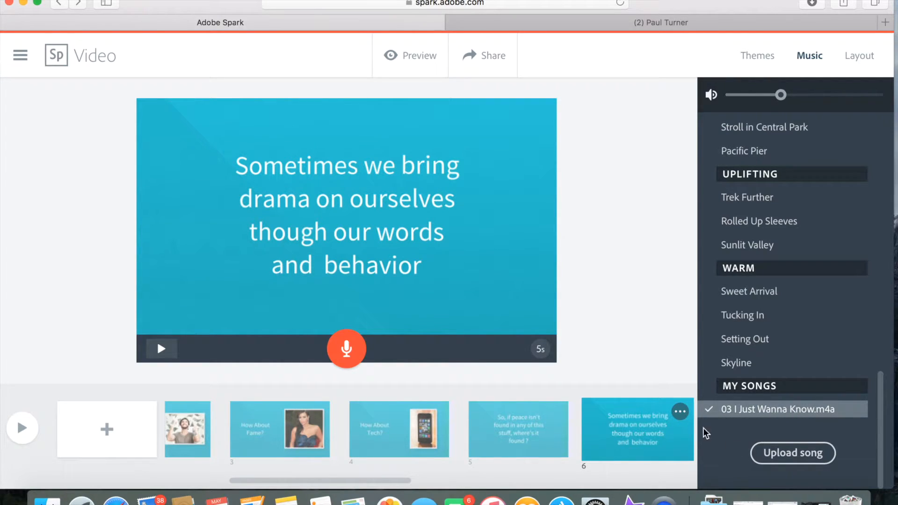
pyautogui.click(22, 427)
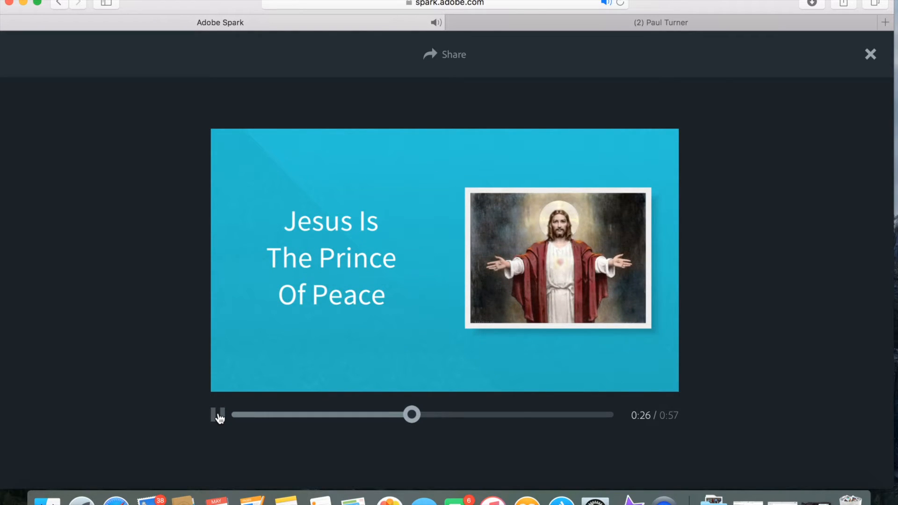
pyautogui.click(219, 416)
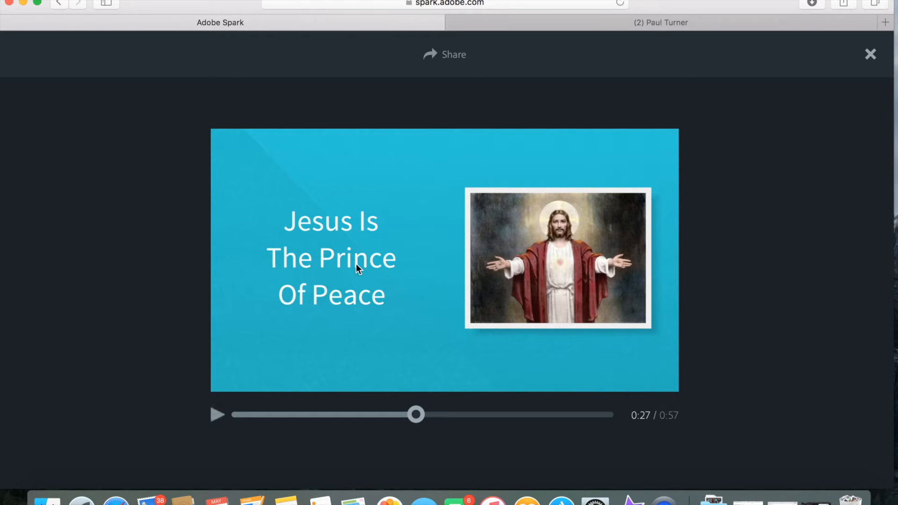
pyautogui.click(871, 55)
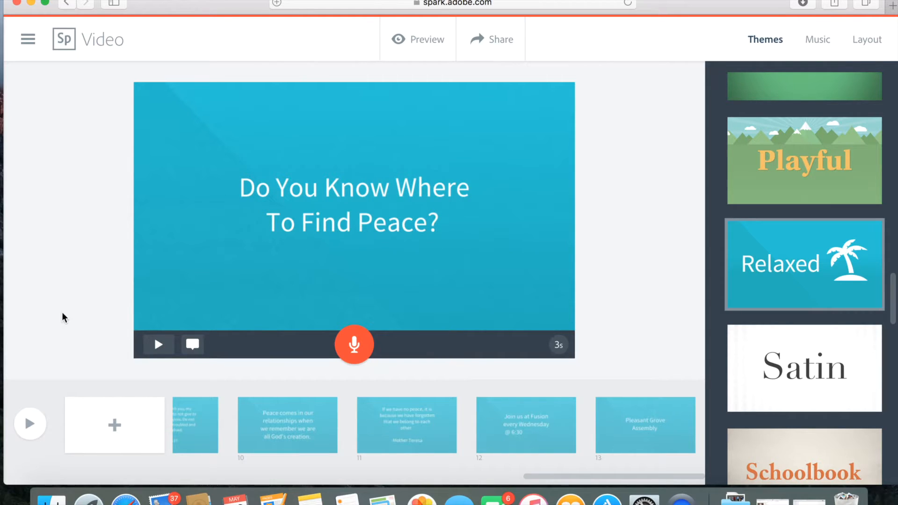
# Start a new Post project with the text "Grad Night @ Fusion".
pyautogui.click(30, 40)
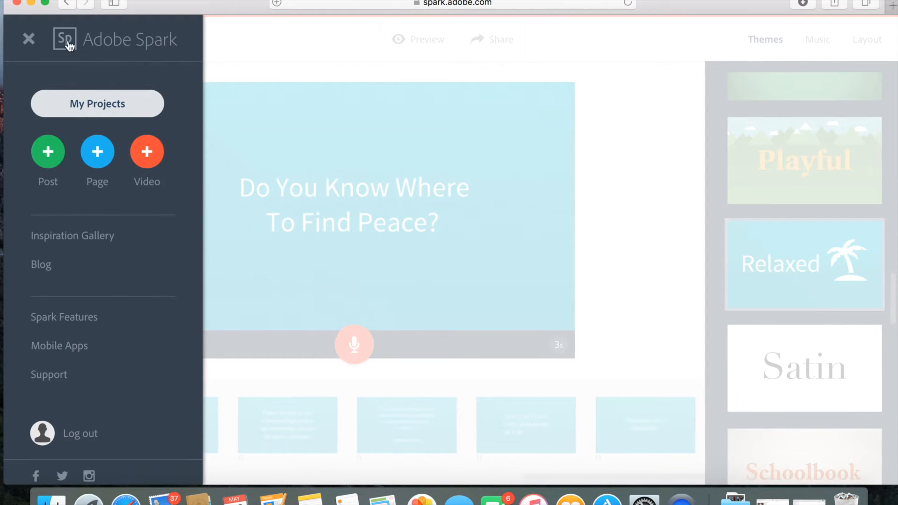
pyautogui.click(49, 152)
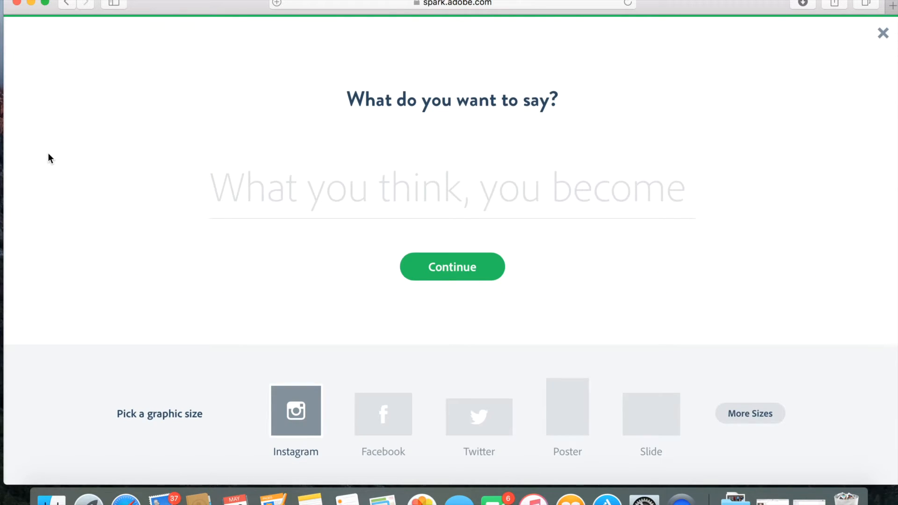
pyautogui.write('Grad ')
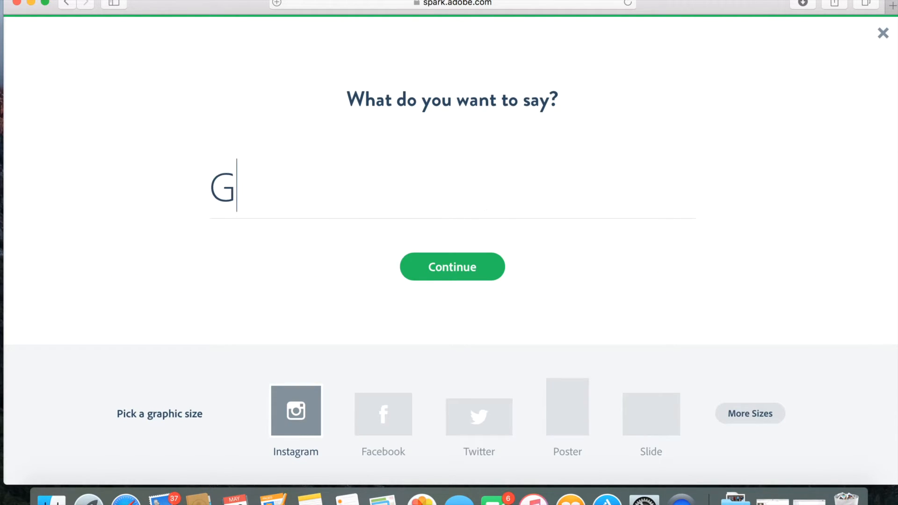
pyautogui.write('Night @ Fusion')
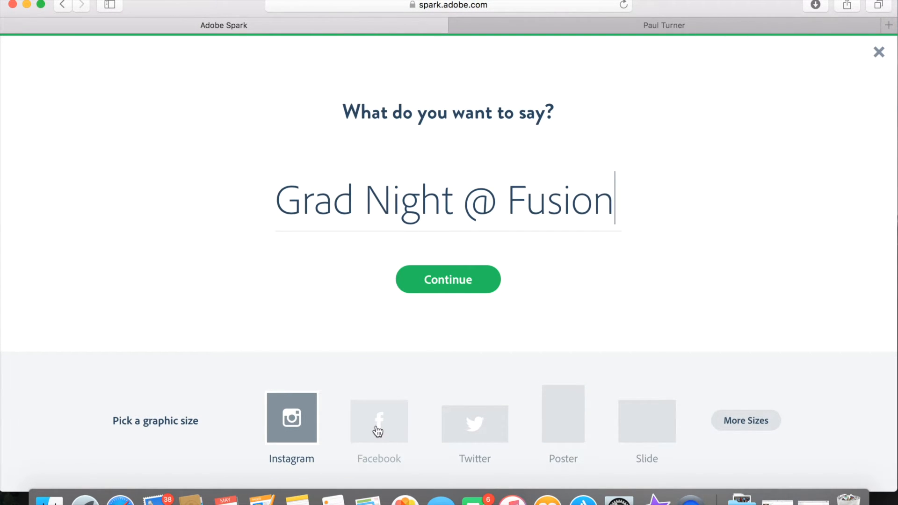
# Try the Facebook, Twitter, Poster and Slide graphic sizes for the post.
pyautogui.click(378, 432)
pyautogui.click(487, 429)
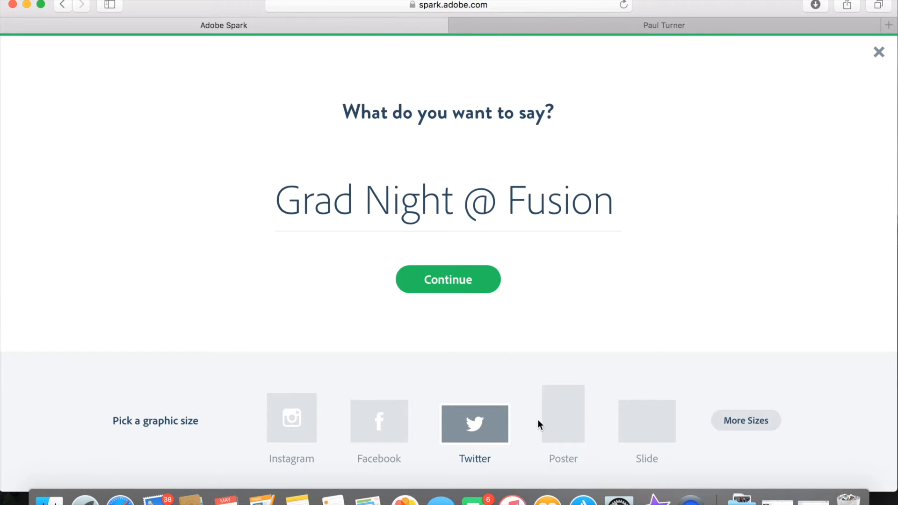
pyautogui.click(558, 420)
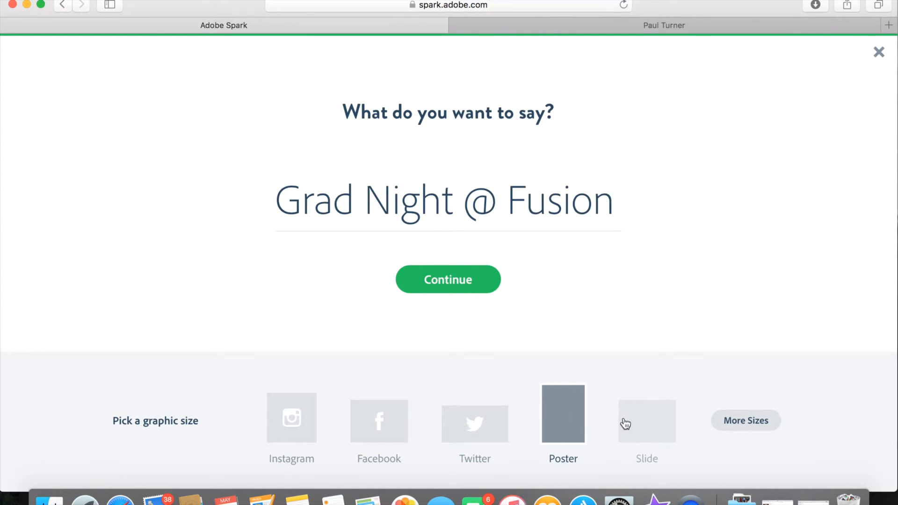
pyautogui.click(626, 424)
# Examine the additional graphic sizes offered for the post, from Pinterest and social media covers through to Banner.
pyautogui.click(740, 424)
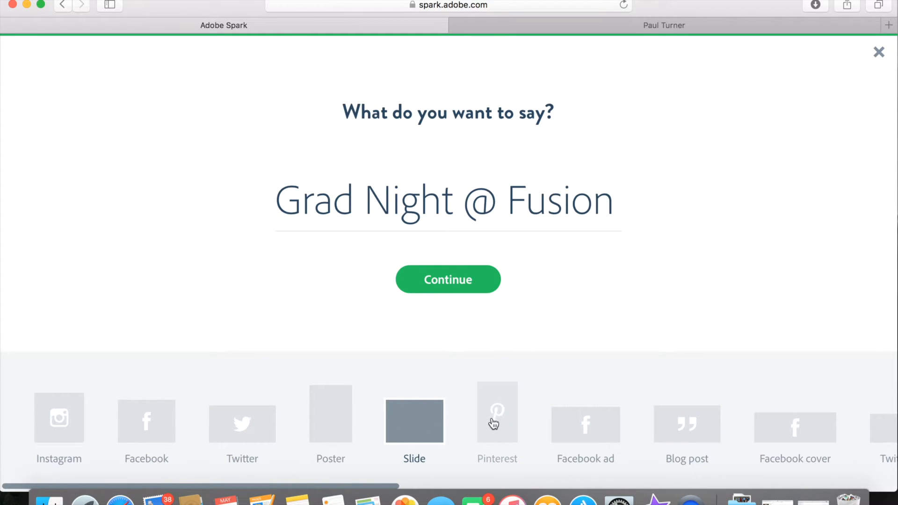
pyautogui.hscroll(5, 592, 434)
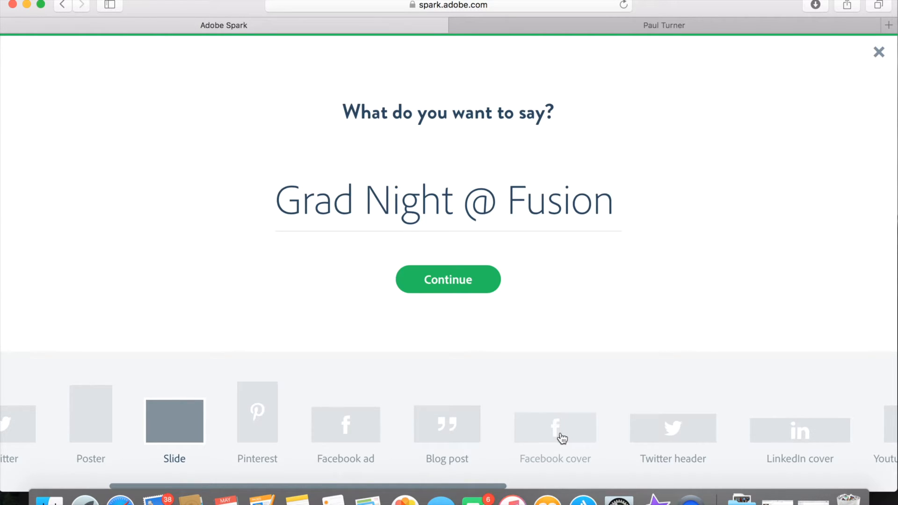
pyautogui.hscroll(7, 563, 439)
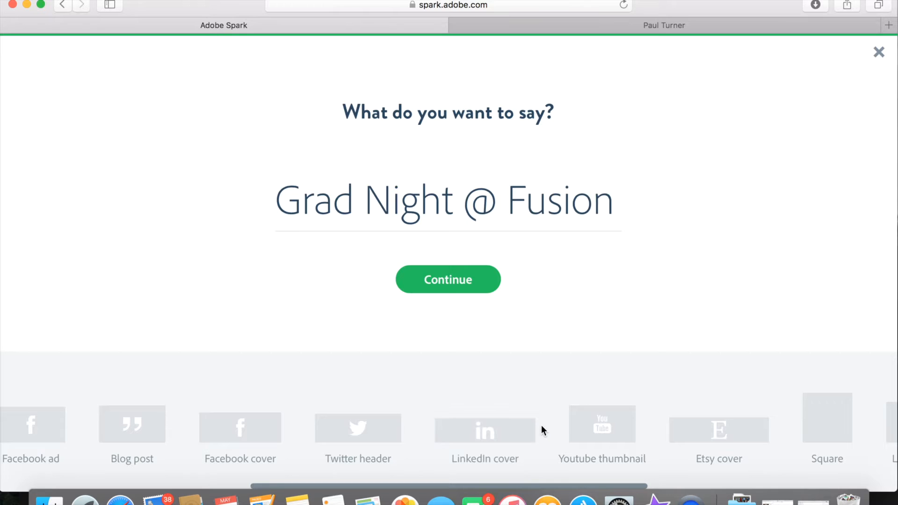
pyautogui.hscroll(7, 542, 426)
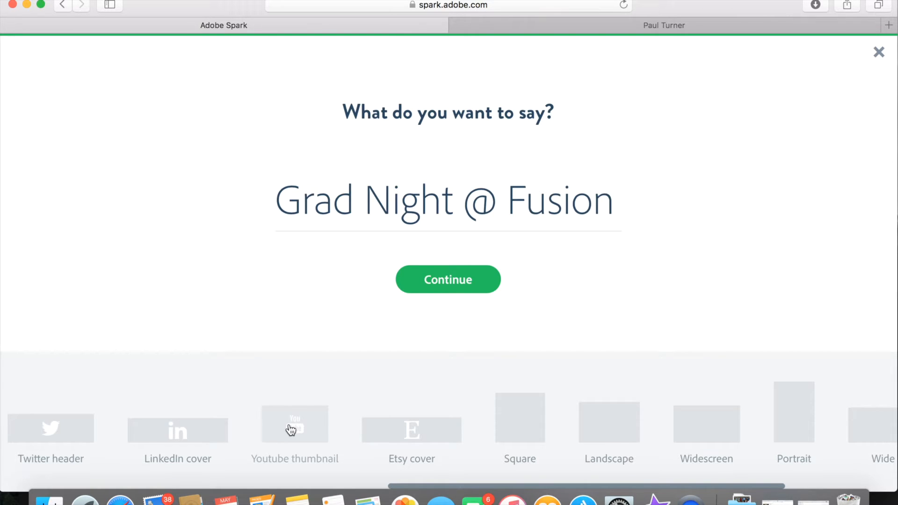
pyautogui.hscroll(5, 423, 429)
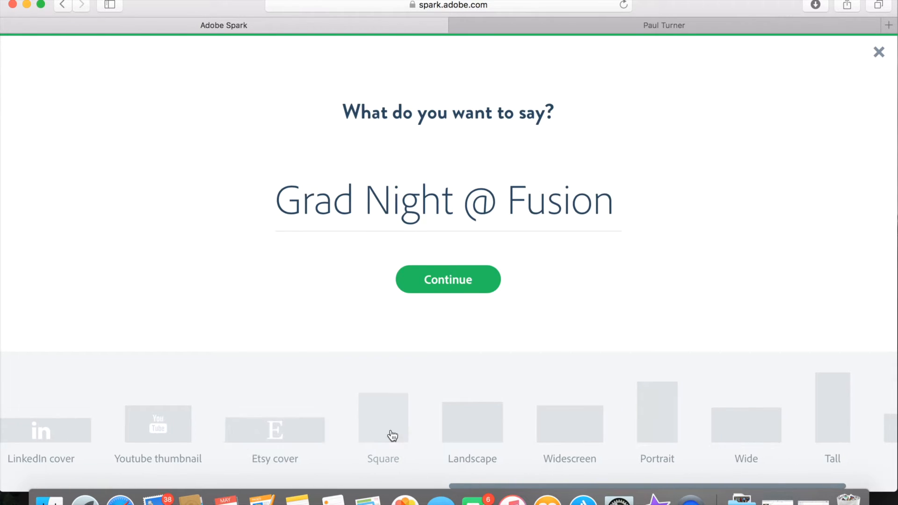
pyautogui.hscroll(4, 479, 427)
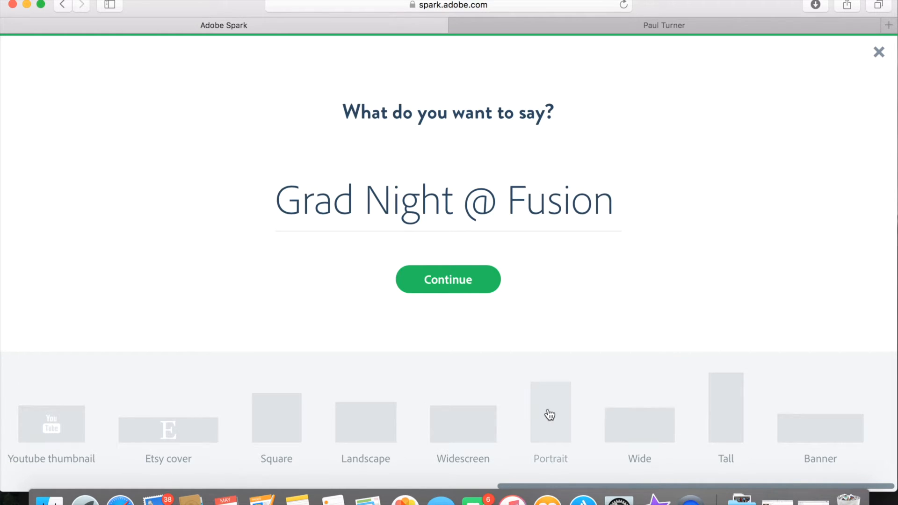
pyautogui.hscroll(-20, 550, 415)
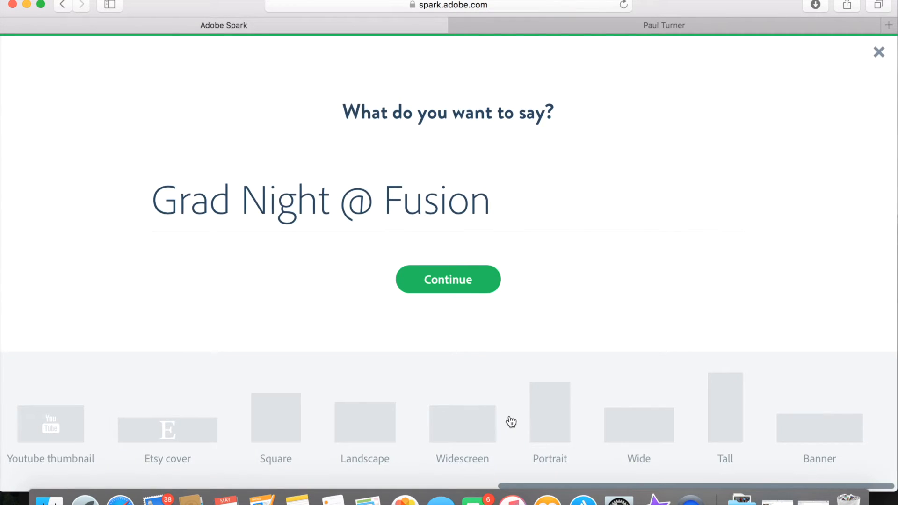
pyautogui.hscroll(-12, 309, 395)
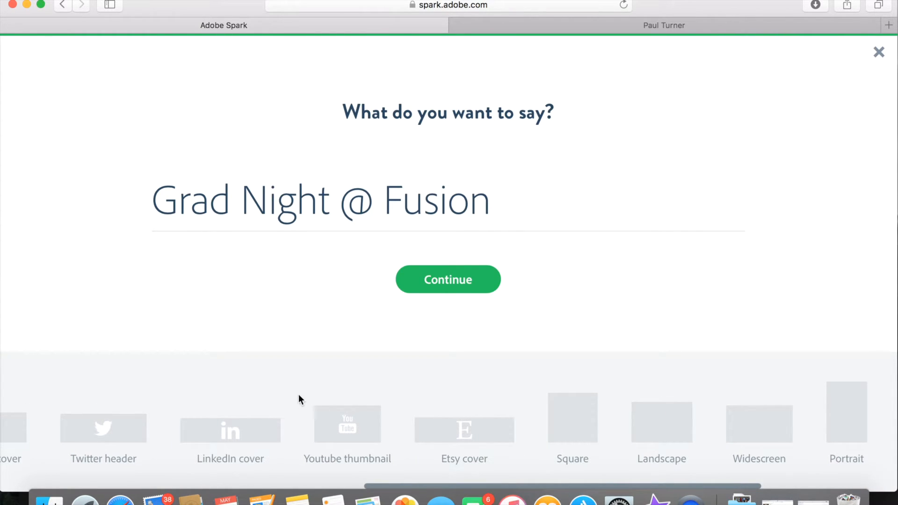
pyautogui.hscroll(-5, 254, 396)
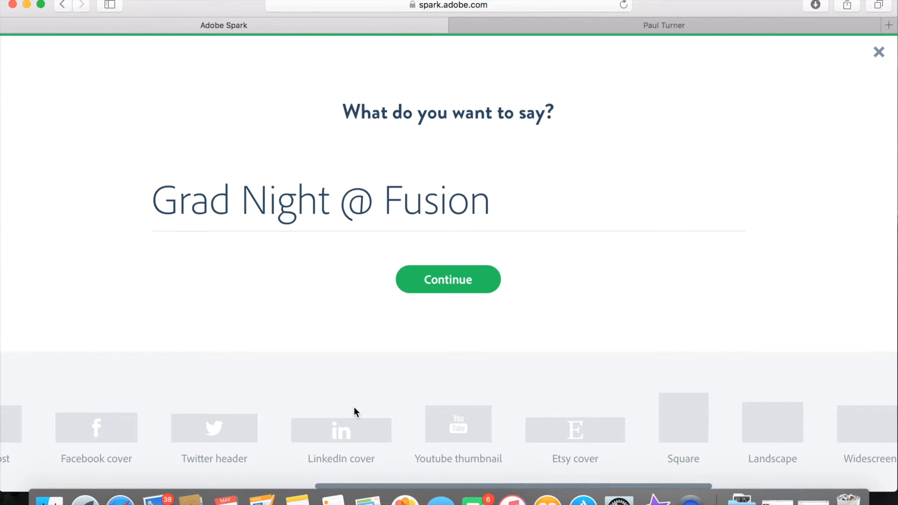
pyautogui.hscroll(10, 465, 407)
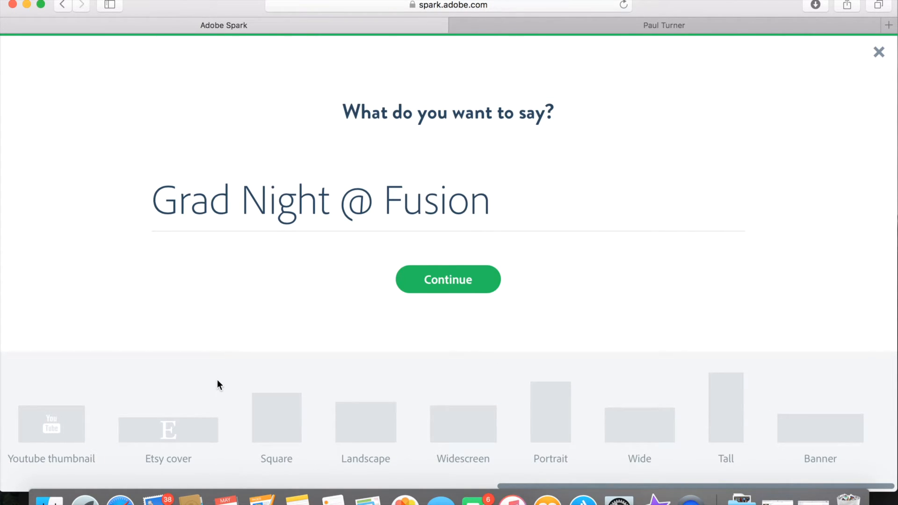
# Continue to the post editor and try the "The sky's the limit", "Baking Essentials for Novices" and "25 Easter Egg Ideas" themes.
pyautogui.click(445, 267)
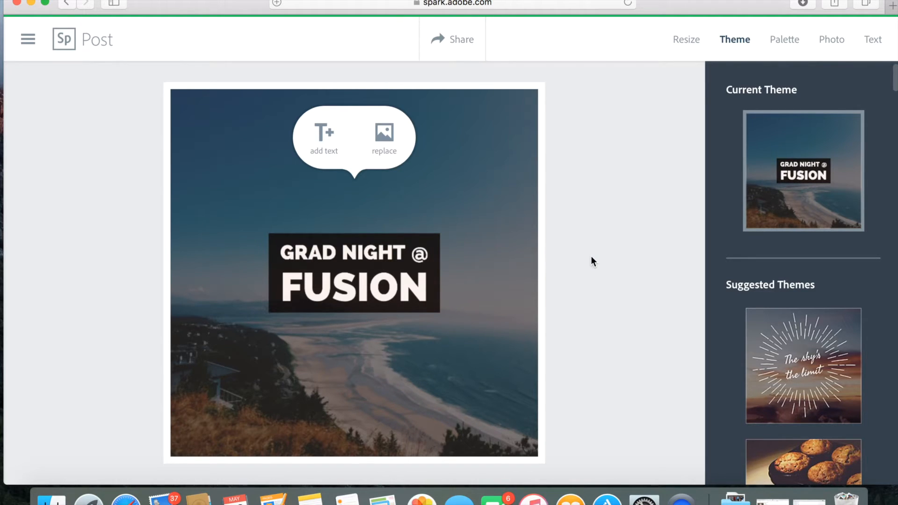
pyautogui.scroll(-5, 737, 354)
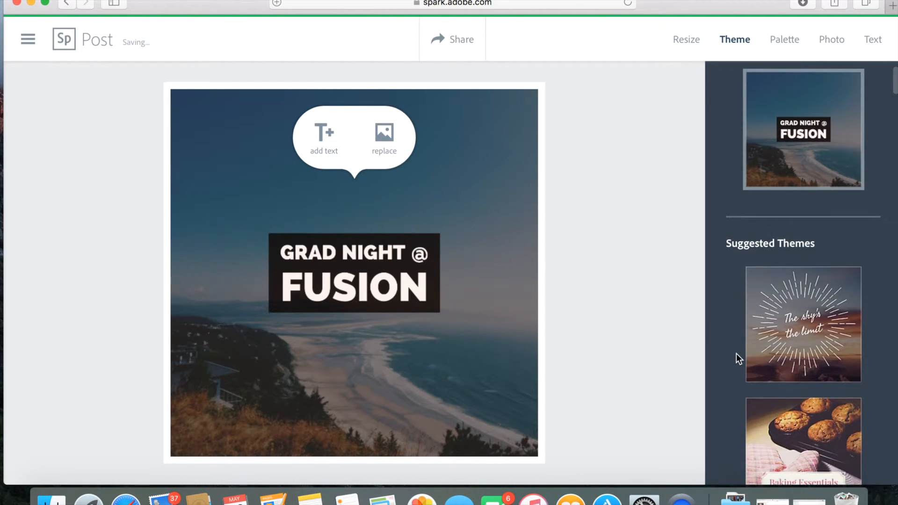
pyautogui.scroll(-2, 740, 312)
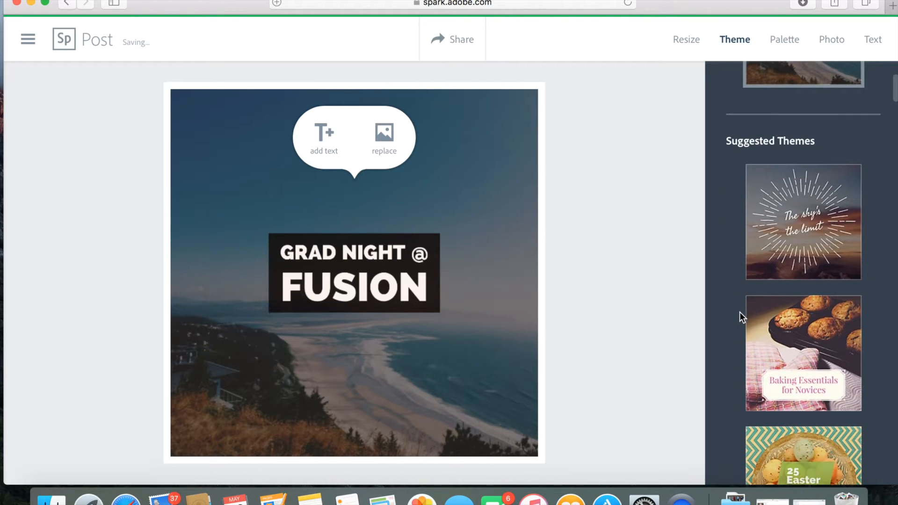
pyautogui.click(774, 226)
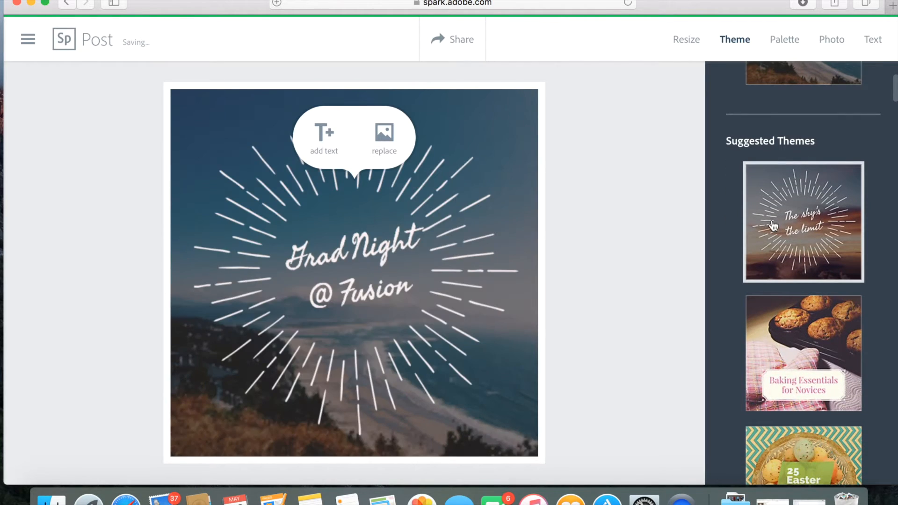
pyautogui.click(781, 335)
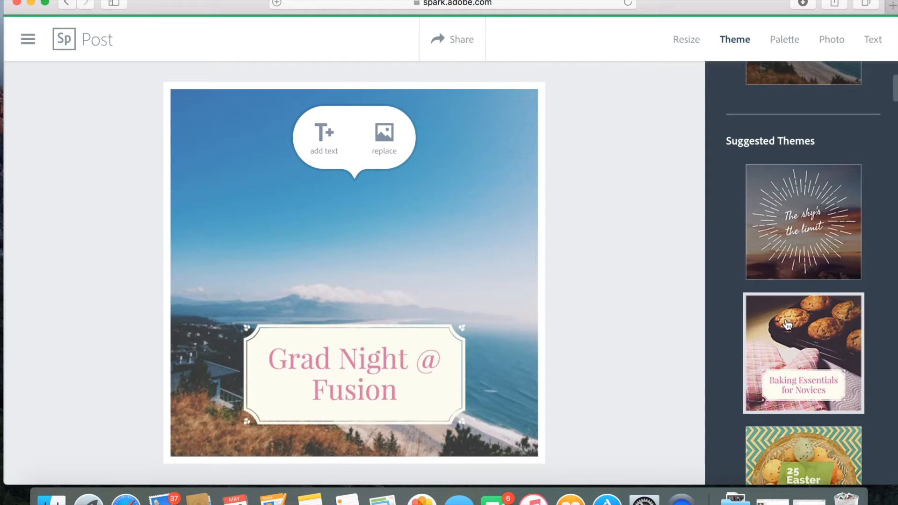
pyautogui.scroll(-1, 789, 339)
pyautogui.scroll(-4, 789, 339)
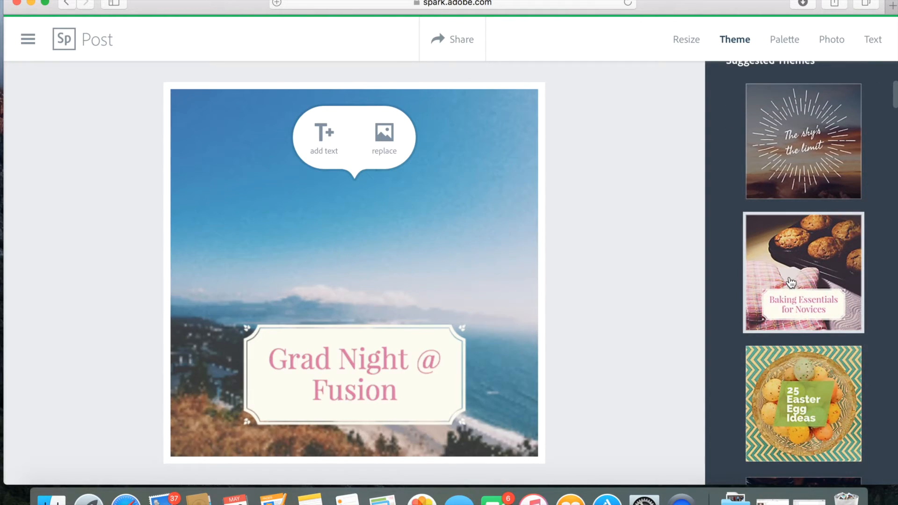
pyautogui.click(787, 399)
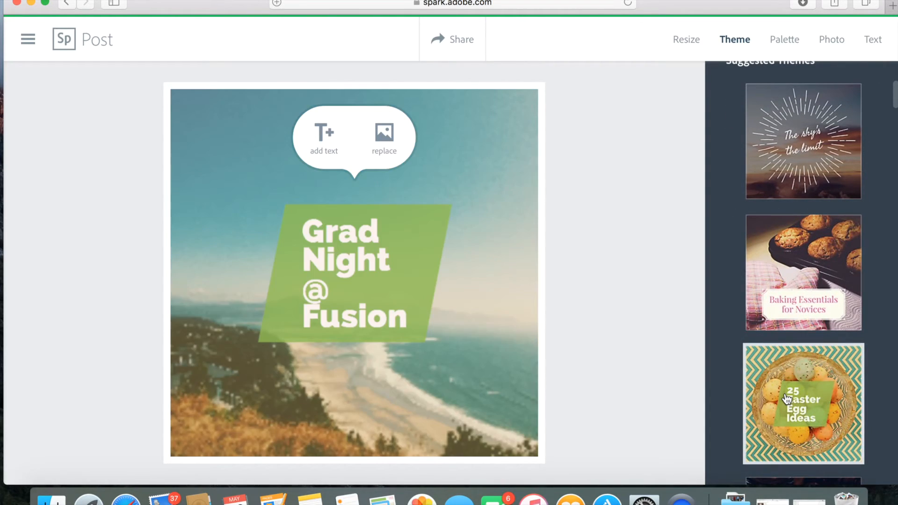
# Try the "Food tastes better with Friends" theme, then apply the "Bike to Work Challenge" theme to the post.
pyautogui.scroll(-8, 788, 399)
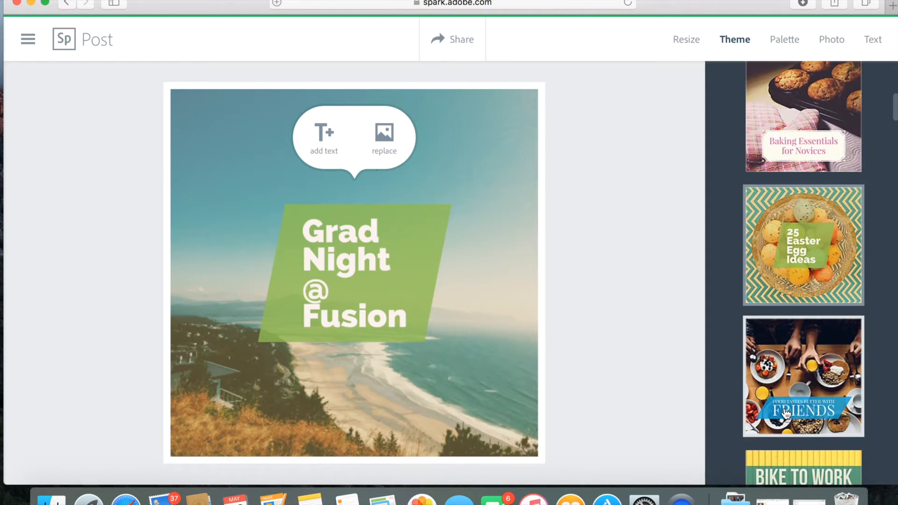
pyautogui.click(787, 412)
pyautogui.scroll(-4, 786, 414)
pyautogui.scroll(-1, 786, 414)
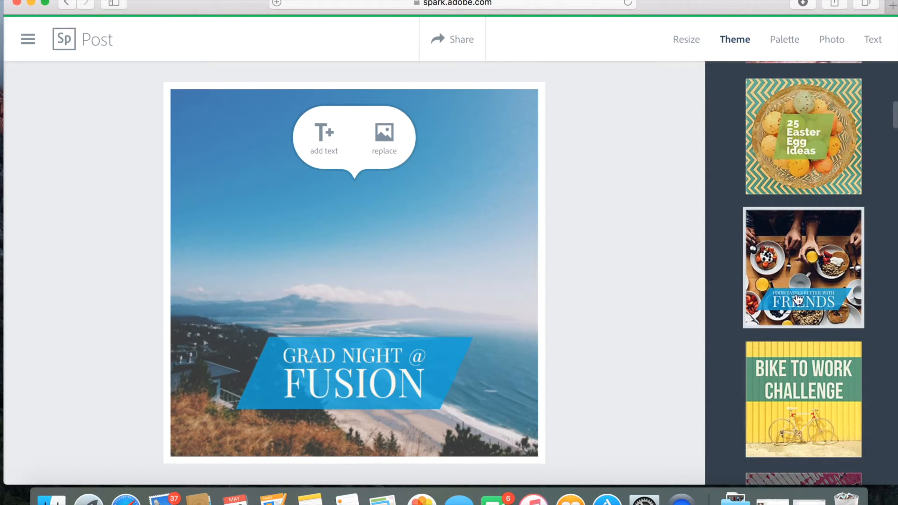
pyautogui.click(804, 399)
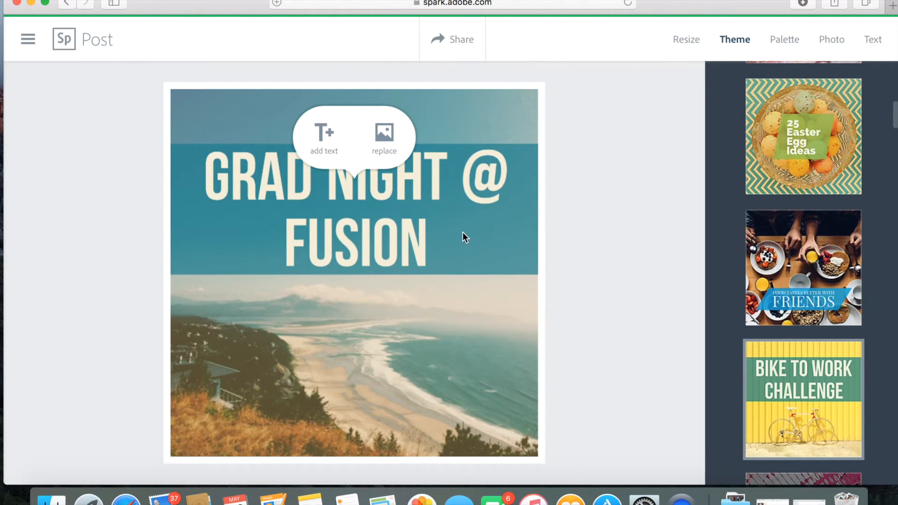
# Try the Shiro, Montlake, Magnolia and Joule filters on the background photo.
pyautogui.click(510, 363)
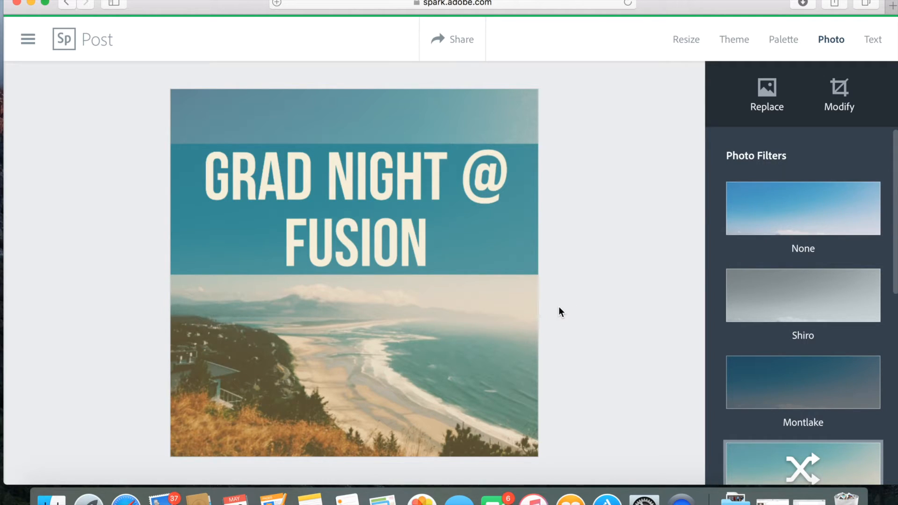
pyautogui.click(794, 297)
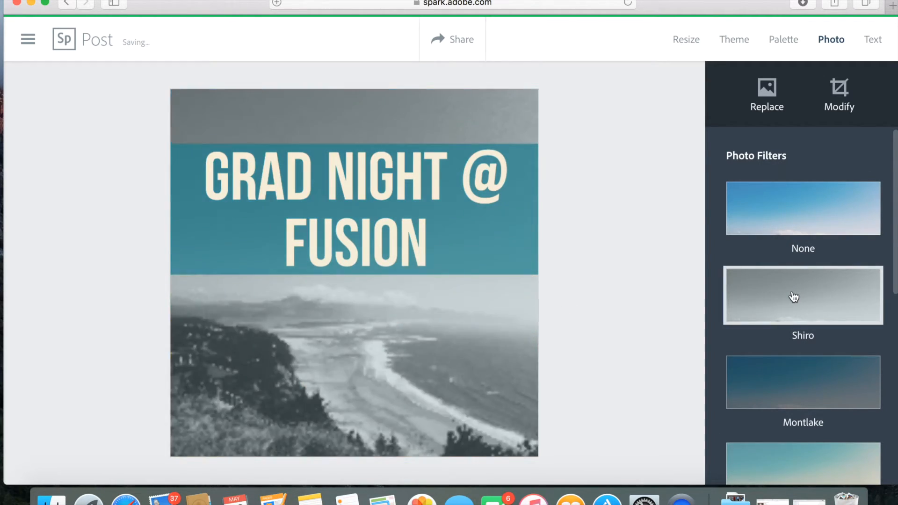
pyautogui.click(792, 395)
pyautogui.scroll(-3, 792, 395)
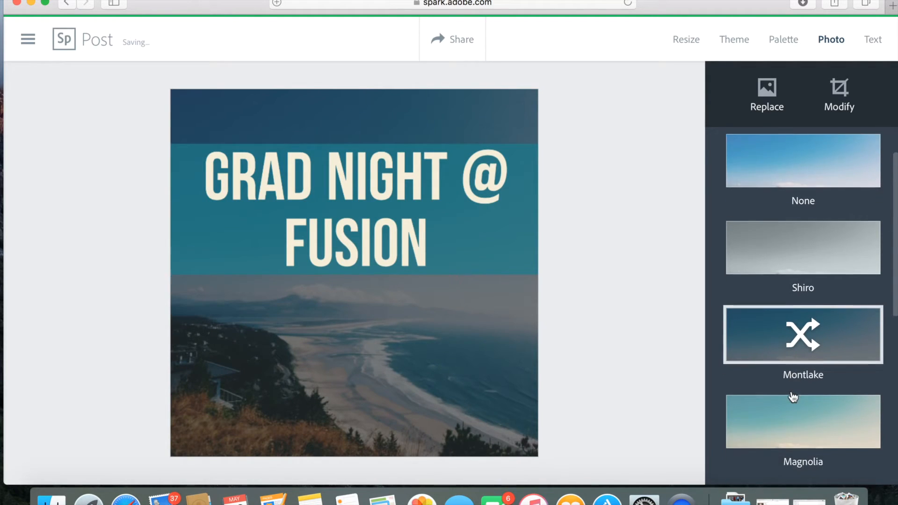
pyautogui.click(795, 362)
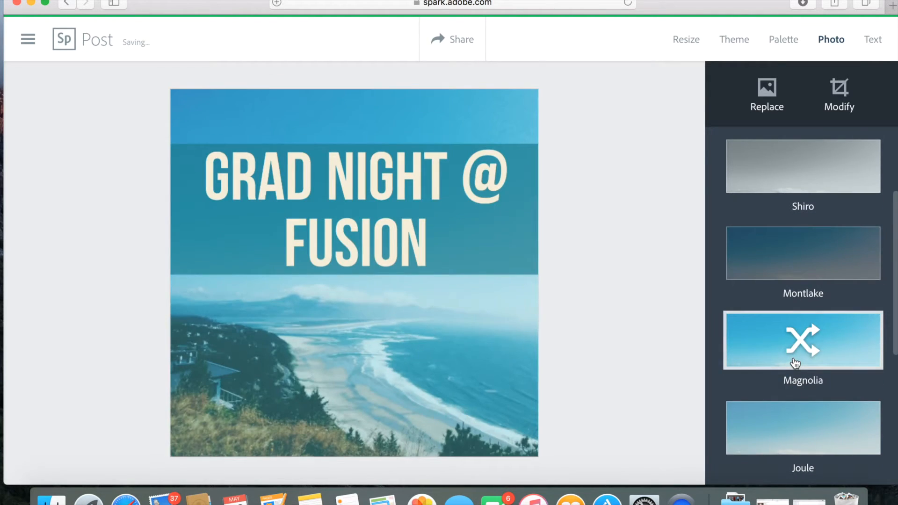
pyautogui.click(794, 447)
pyautogui.scroll(-5, 790, 425)
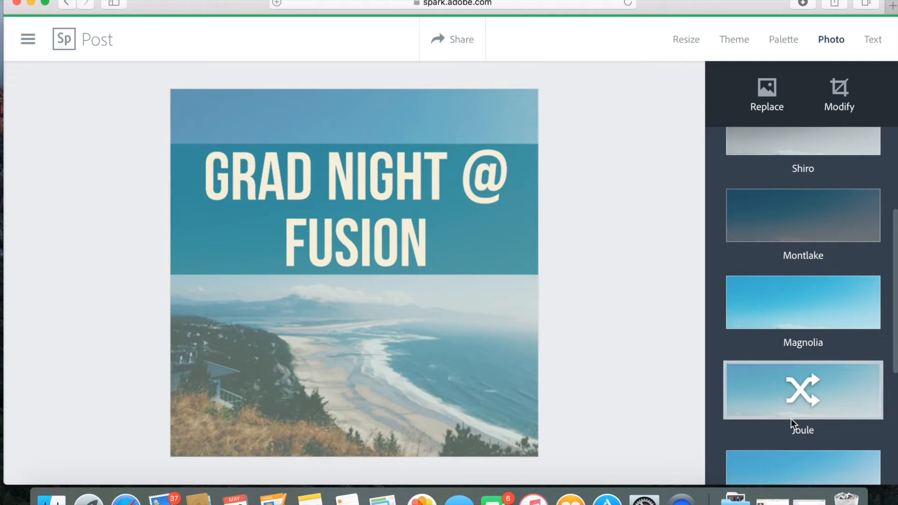
# Try the Fremont and Theo filters on the background photo and apply the Marion filter.
pyautogui.click(785, 236)
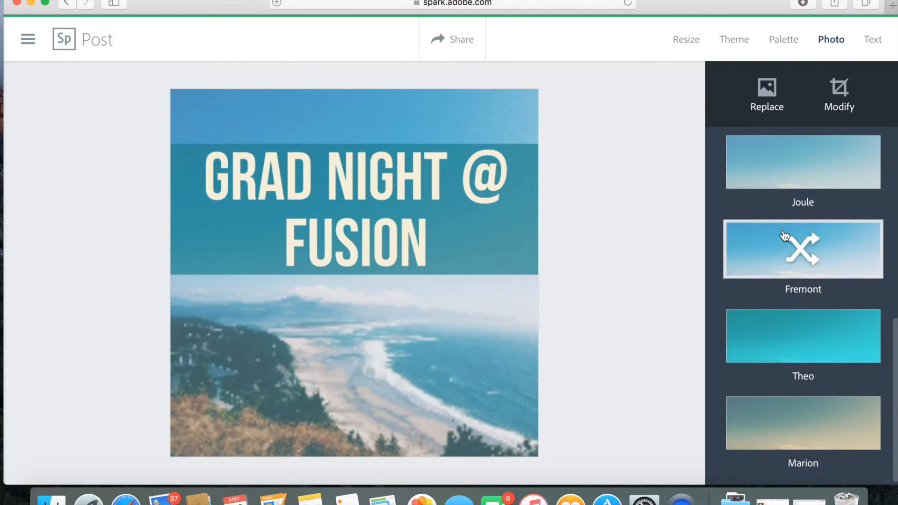
pyautogui.click(782, 337)
pyautogui.click(783, 424)
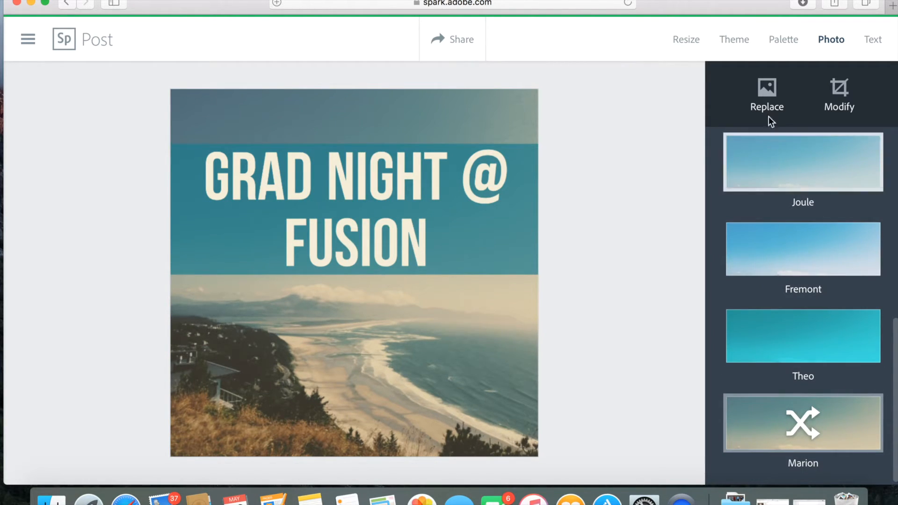
# Replace the background with the blue graduation cap photo found by searching "grad", and move the title band to the bottom of the image.
pyautogui.click(765, 91)
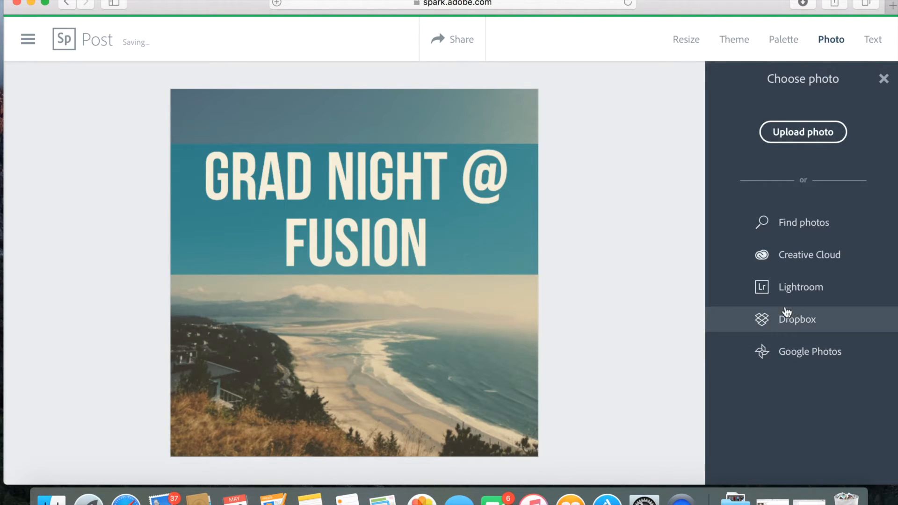
pyautogui.click(792, 231)
pyautogui.write('grad')
pyautogui.press('Return')
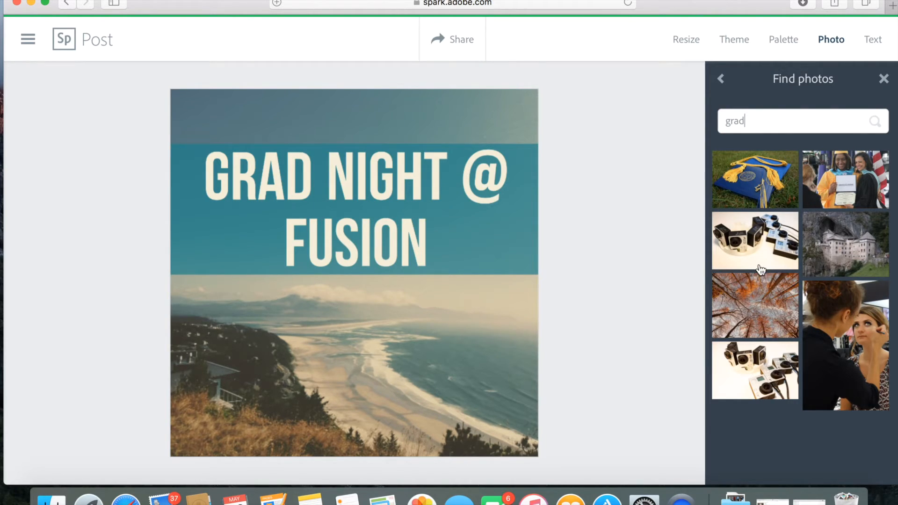
pyautogui.click(772, 186)
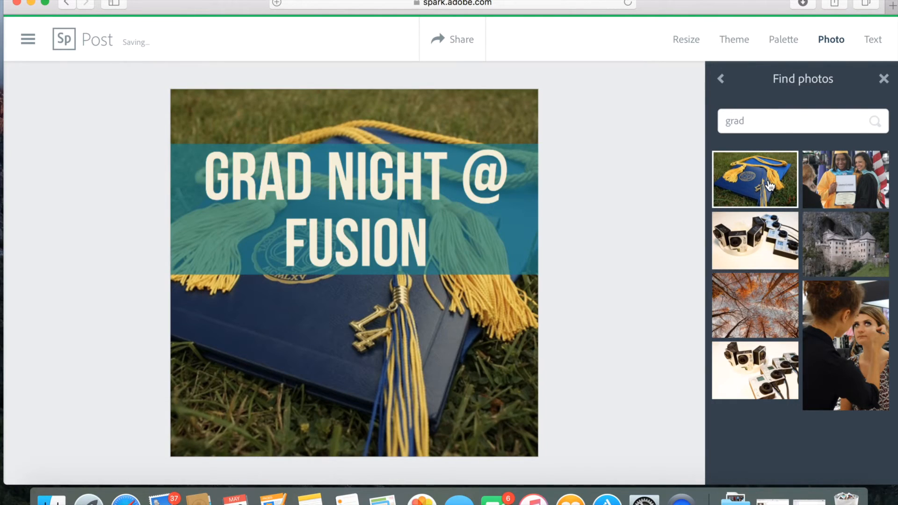
pyautogui.moveTo(419, 187); pyautogui.dragTo(423, 387)
pyautogui.click(579, 361)
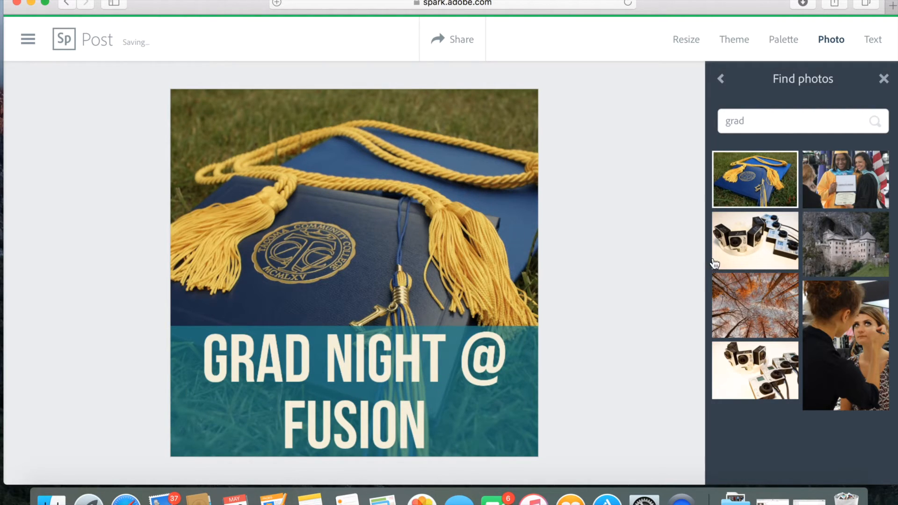
# Try the action camera photo as the background, and change the photo search to "students".
pyautogui.click(742, 367)
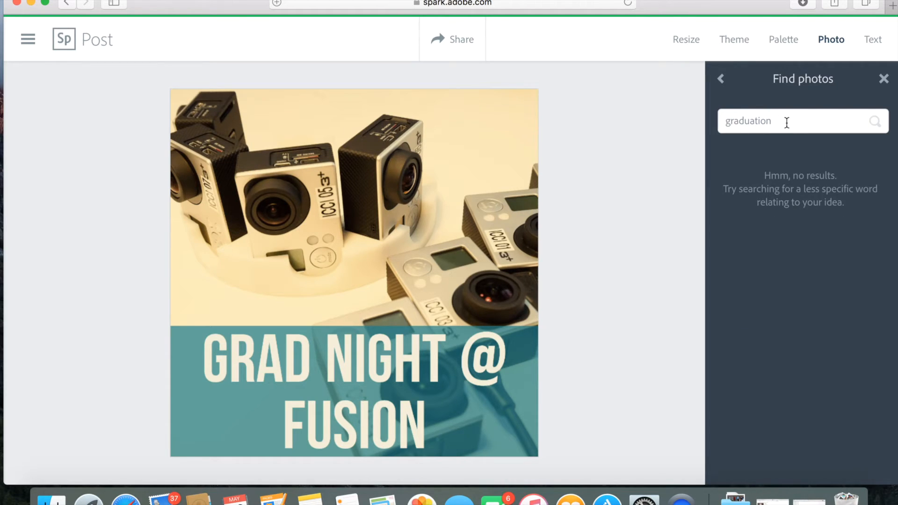
pyautogui.press('BackSpace')
pyautogui.press('BackSpace')
pyautogui.press('BackSpace')
pyautogui.press('BackSpace')
pyautogui.press('BackSpace')
pyautogui.press('BackSpace')
pyautogui.press('BackSpace')
pyautogui.press('BackSpace')
pyautogui.press('BackSpace')
pyautogui.press('BackSpace')
pyautogui.write('students')
pyautogui.press('BackSpace')
pyautogui.press('BackSpace')
pyautogui.press('BackSpace')
pyautogui.press('BackSpace')
pyautogui.write('ents')
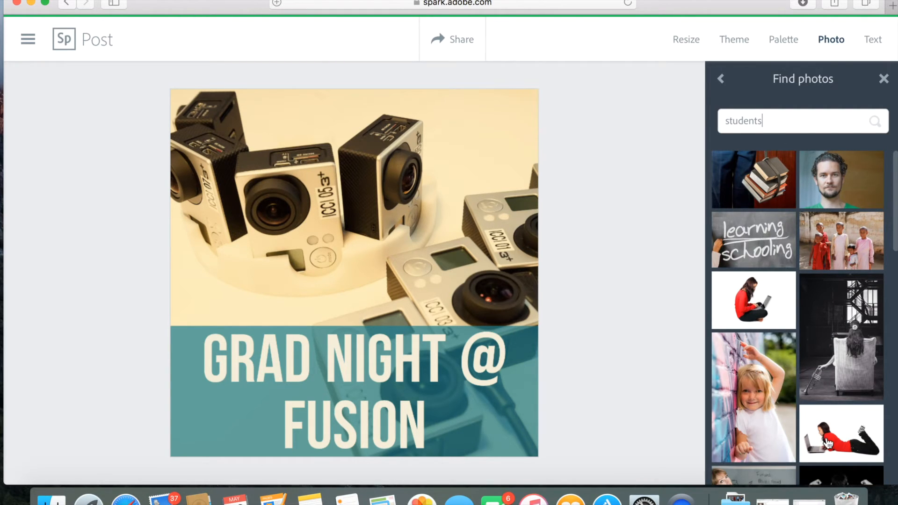
# Try the photo of the person in glasses reading a book as the post's background.
pyautogui.scroll(-5, 828, 443)
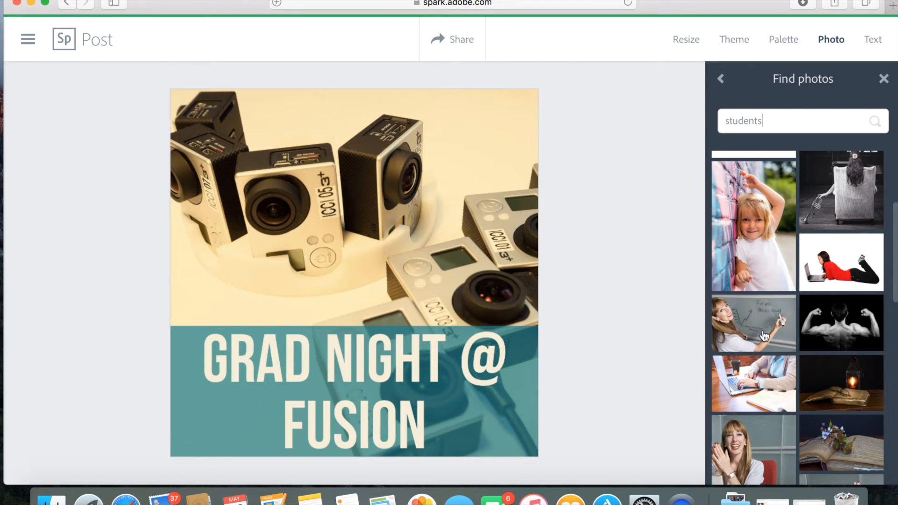
pyautogui.scroll(-10, 765, 336)
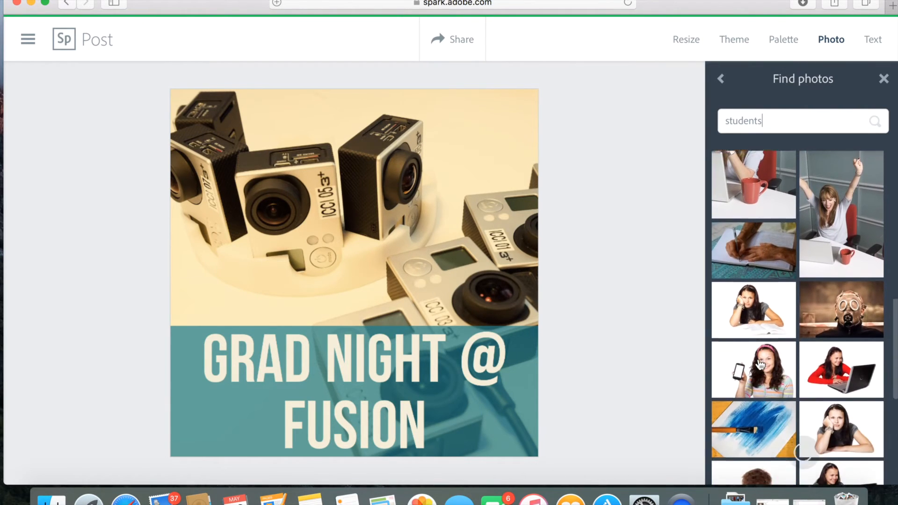
pyautogui.scroll(-6, 760, 365)
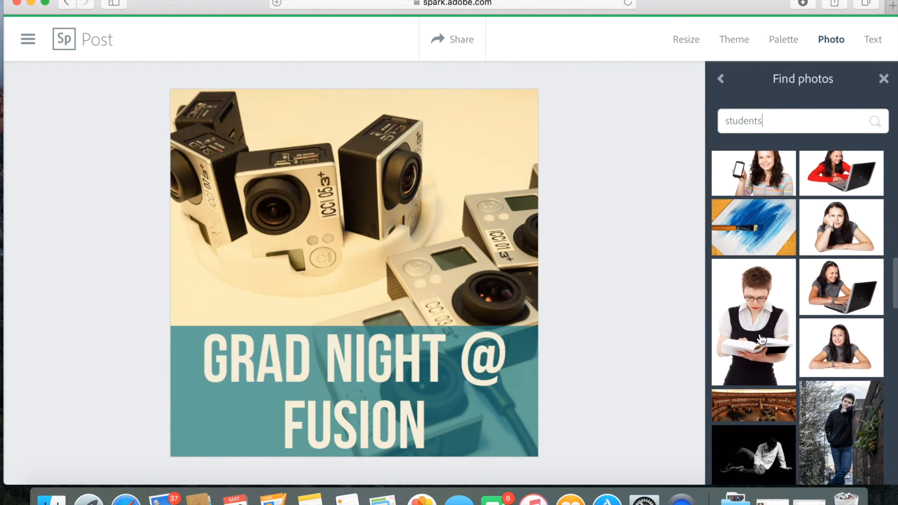
pyautogui.click(761, 341)
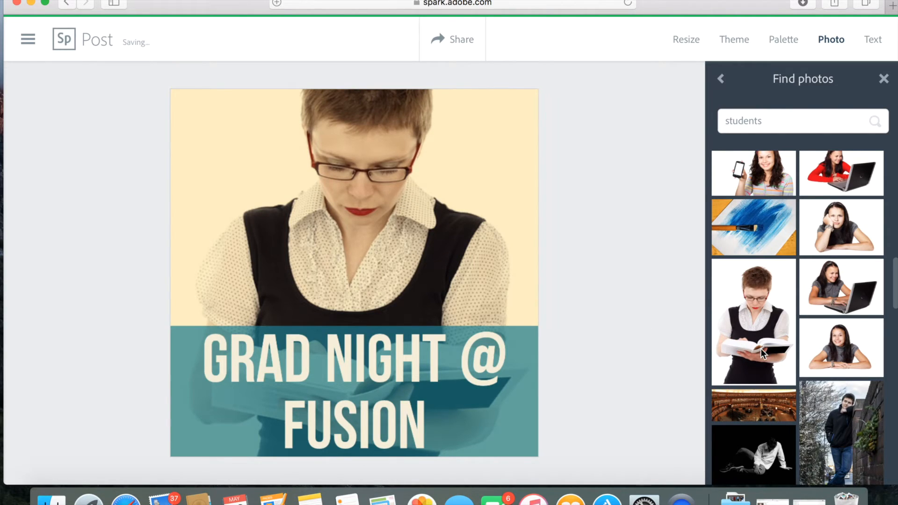
# Use the photo of the young man leaning on a wall as the background, and shift it down within the frame.
pyautogui.scroll(-5, 761, 349)
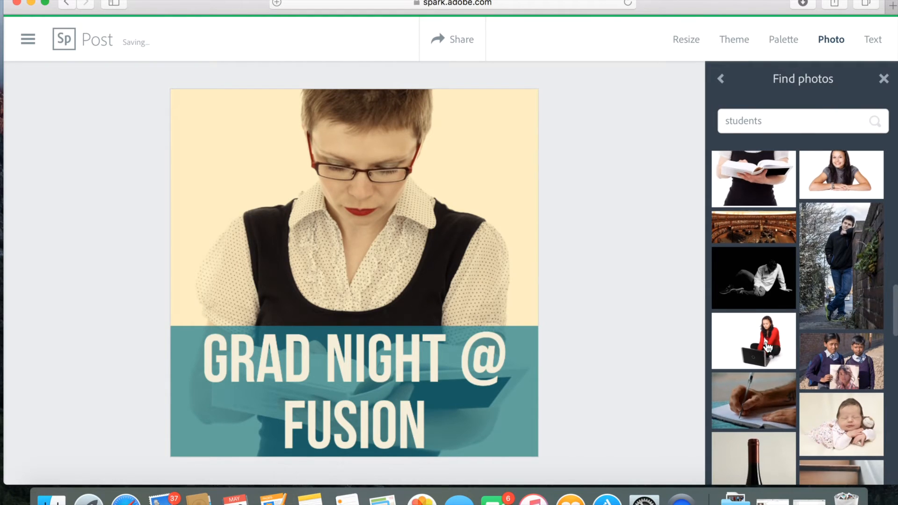
pyautogui.scroll(-1, 796, 320)
pyautogui.click(839, 265)
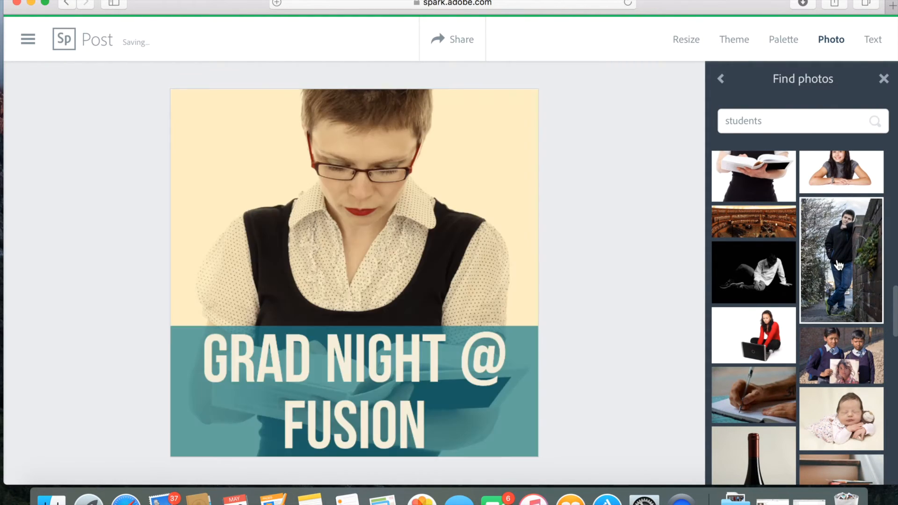
pyautogui.click(457, 230)
pyautogui.click(365, 232)
pyautogui.moveTo(365, 215); pyautogui.dragTo(364, 256)
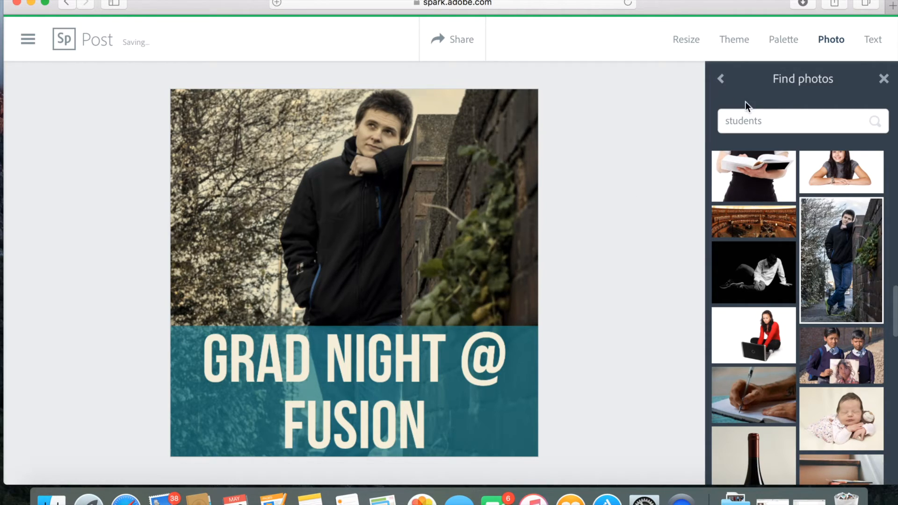
# Restyle the title with the suggested style that has striped outline lettering on a translucent beige band.
pyautogui.click(867, 45)
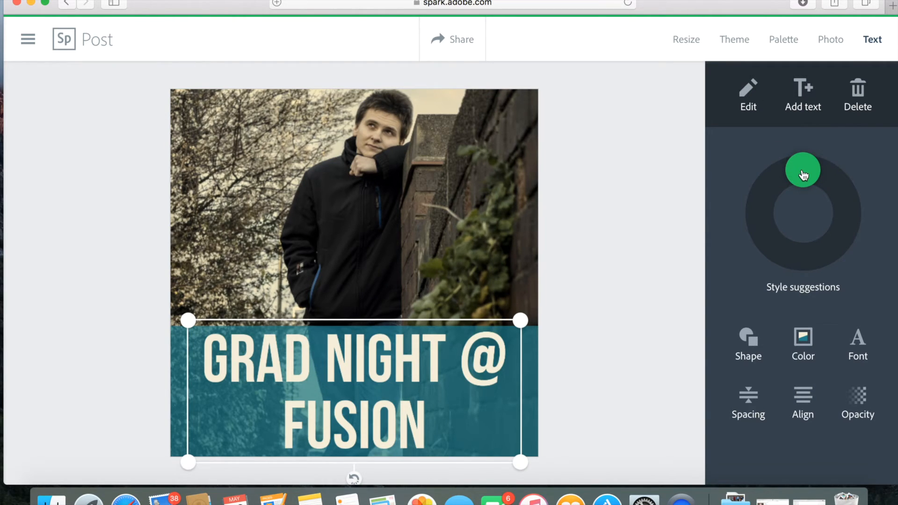
pyautogui.moveTo(803, 174); pyautogui.dragTo(768, 236)
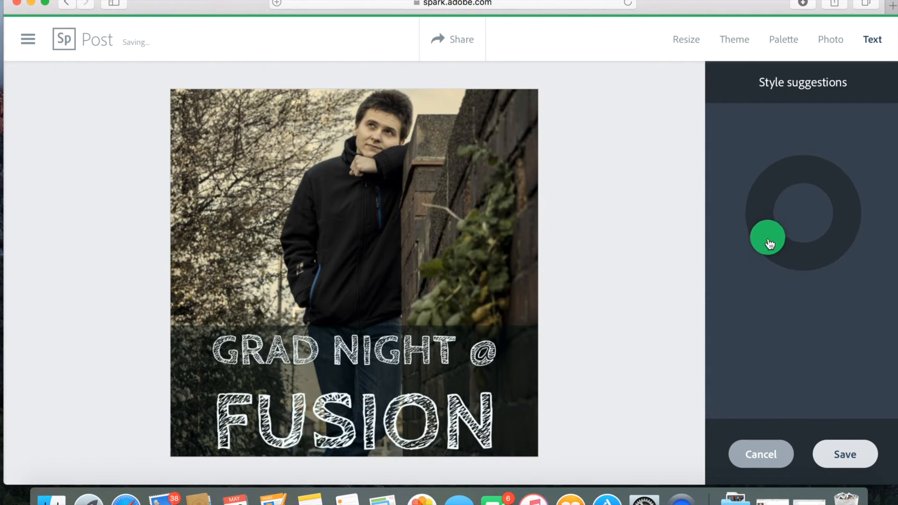
pyautogui.moveTo(769, 244)
pyautogui.mouseDown()
pyautogui.moveTo(771, 199)
pyautogui.moveTo(796, 178)
pyautogui.moveTo(824, 179)
pyautogui.moveTo(835, 196)
pyautogui.moveTo(836, 237)
pyautogui.moveTo(811, 254)
pyautogui.moveTo(780, 254)
pyautogui.mouseUp()
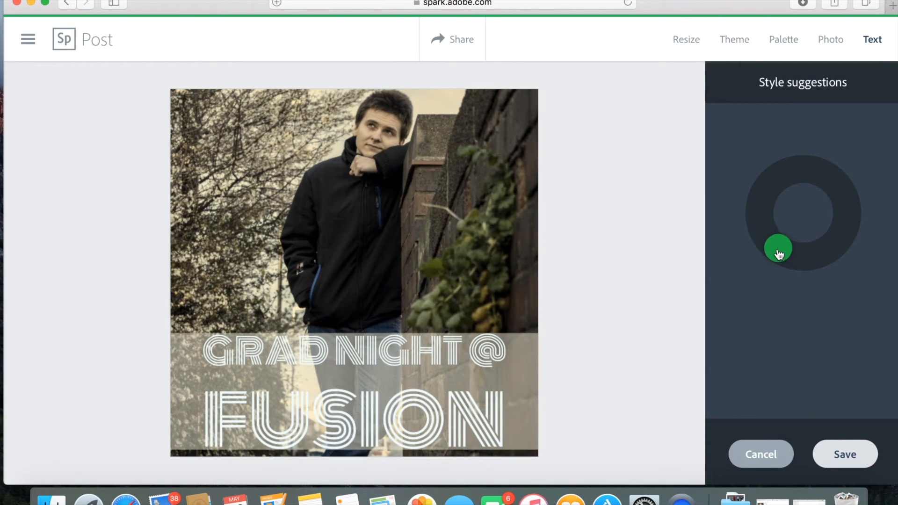
# Adjust the title's placement along the bottom edge of the image and deselect it.
pyautogui.moveTo(495, 367); pyautogui.dragTo(496, 376)
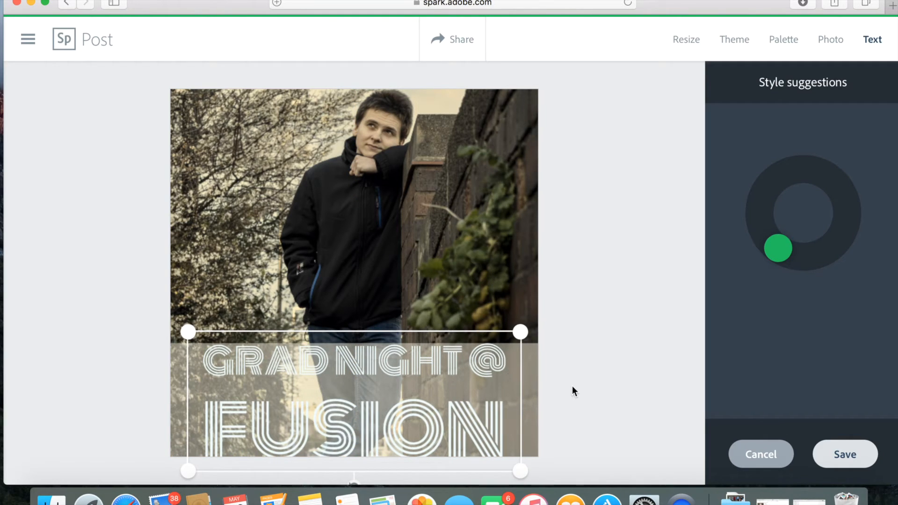
pyautogui.moveTo(523, 336); pyautogui.dragTo(523, 320)
pyautogui.click(600, 351)
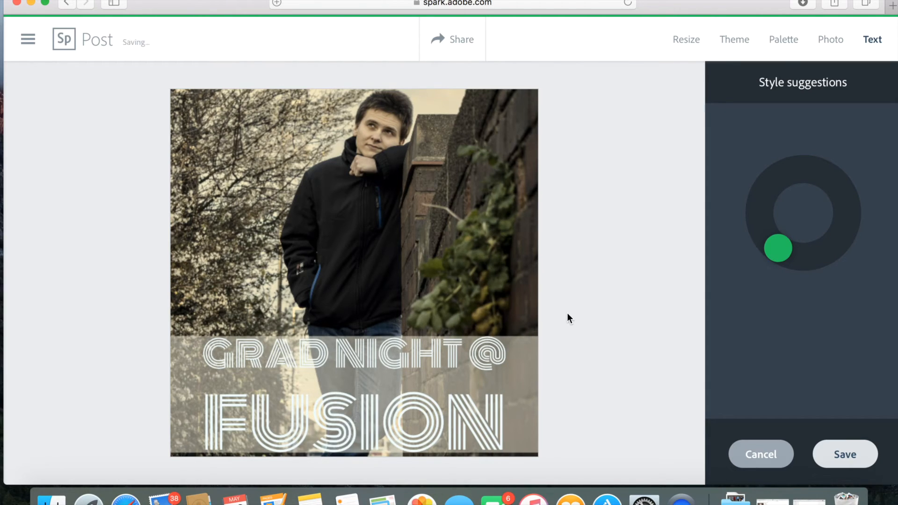
# Save the title's suggested style, return to the theme options, and open the post's sharing settings.
pyautogui.click(835, 447)
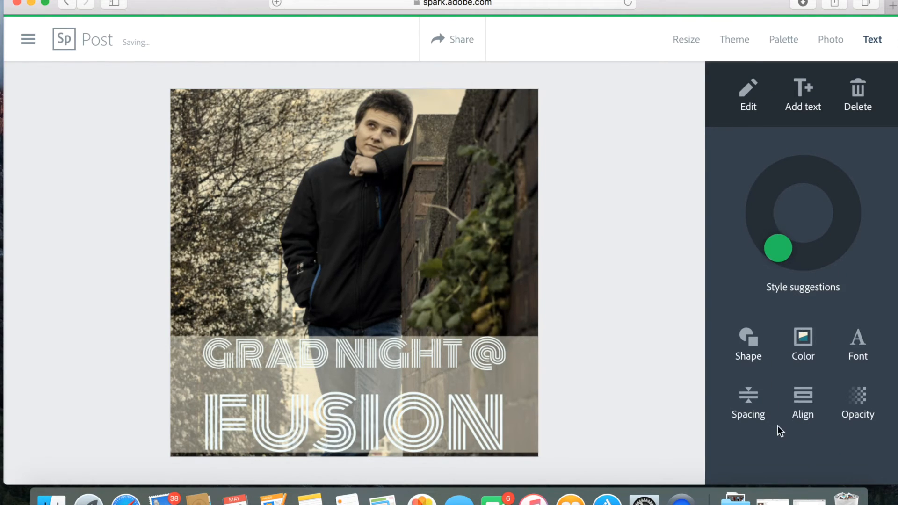
pyautogui.click(748, 49)
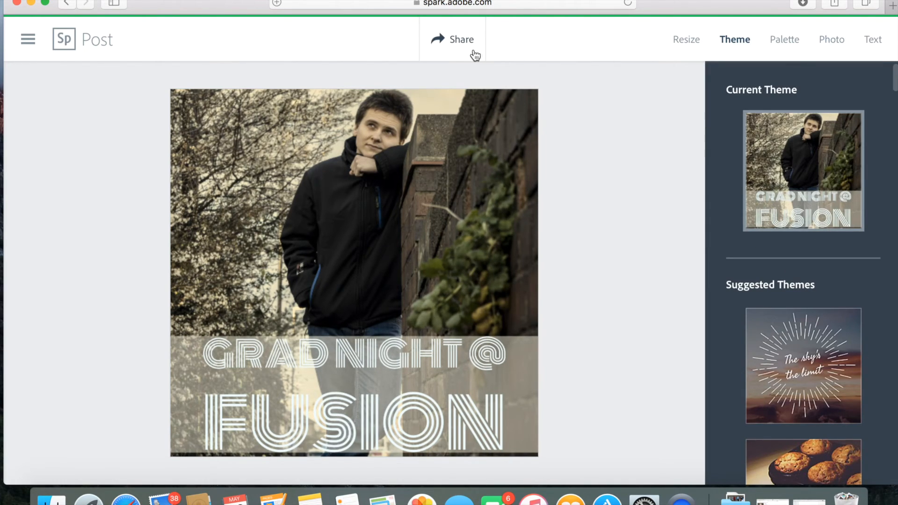
pyautogui.click(442, 44)
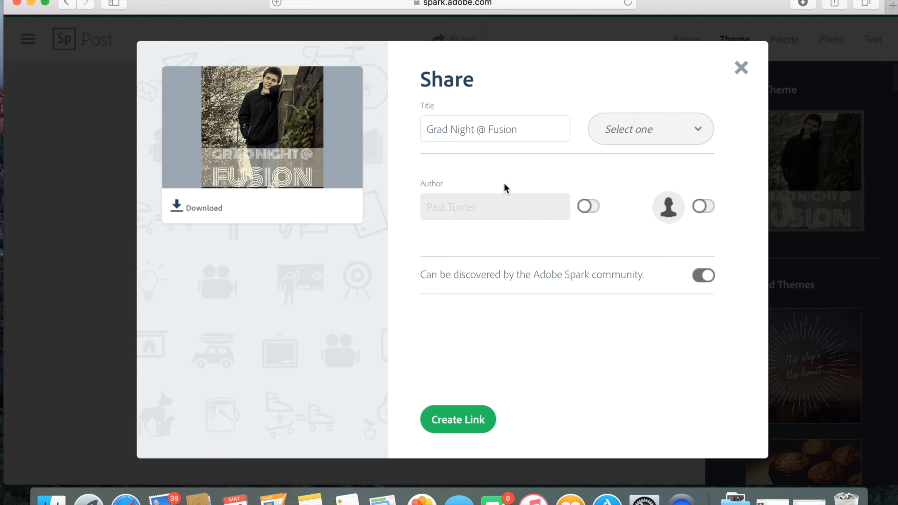
# Check the available share categories and try to create a link without choosing one.
pyautogui.click(684, 130)
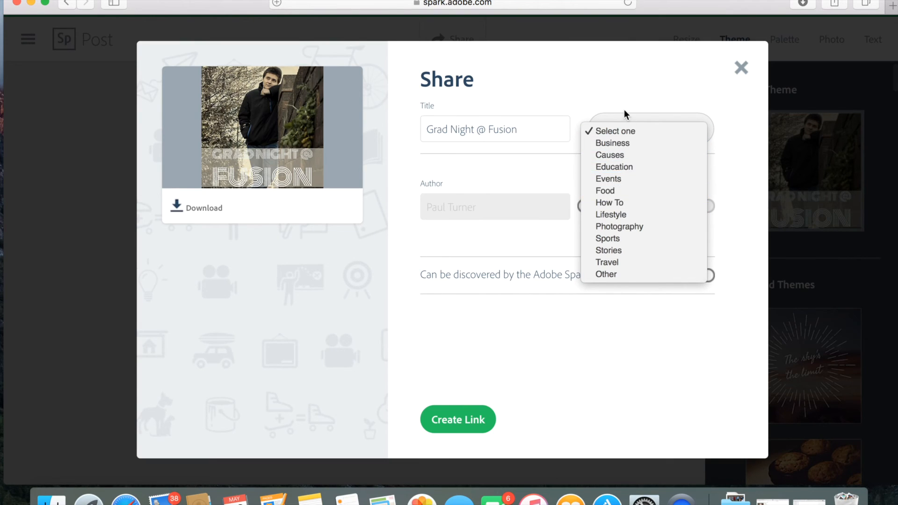
pyautogui.click(622, 90)
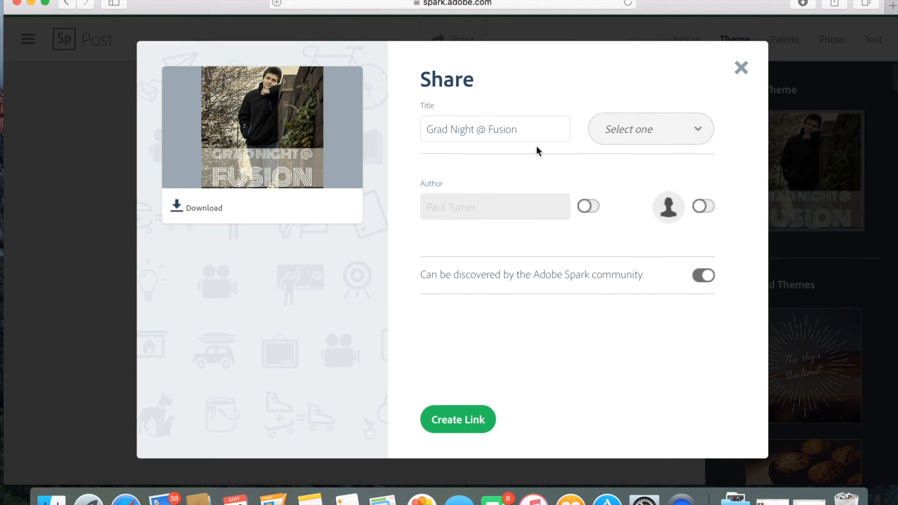
pyautogui.click(473, 205)
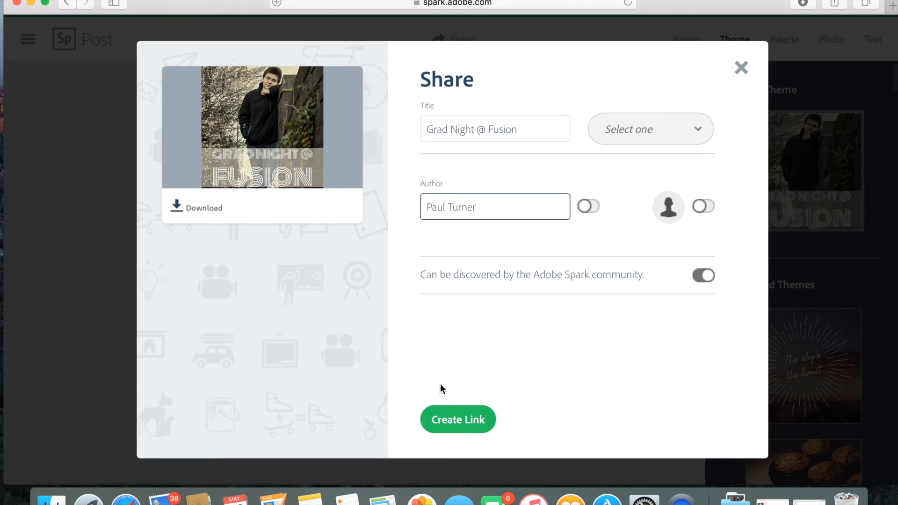
pyautogui.click(440, 413)
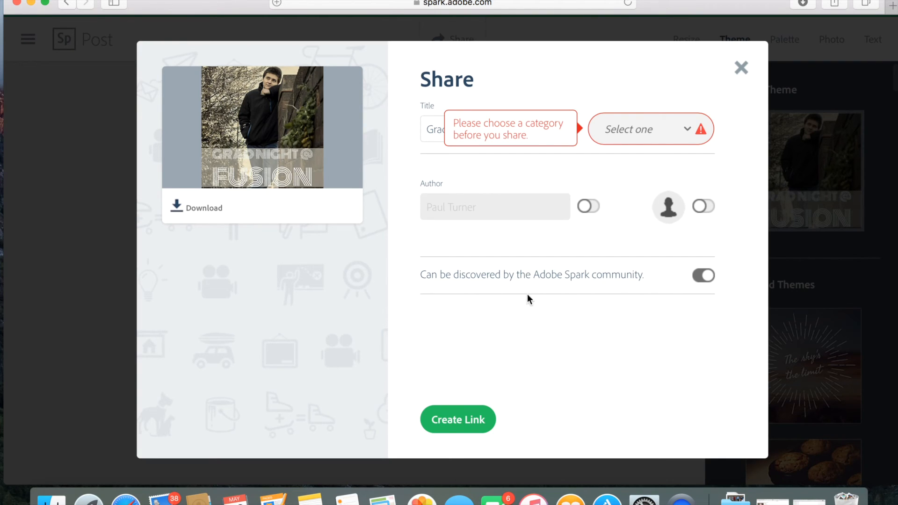
# Set the shared post's category to Education and turn on the display of the author's name.
pyautogui.click(687, 131)
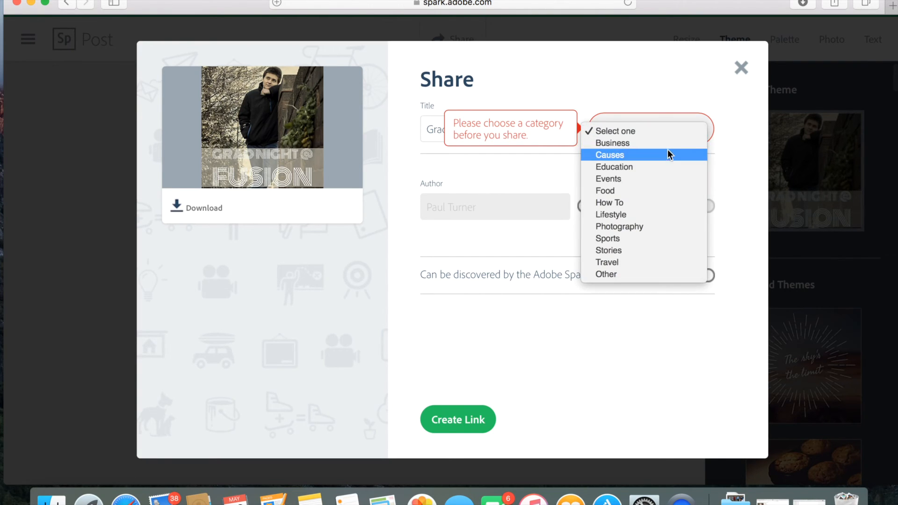
pyautogui.click(669, 161)
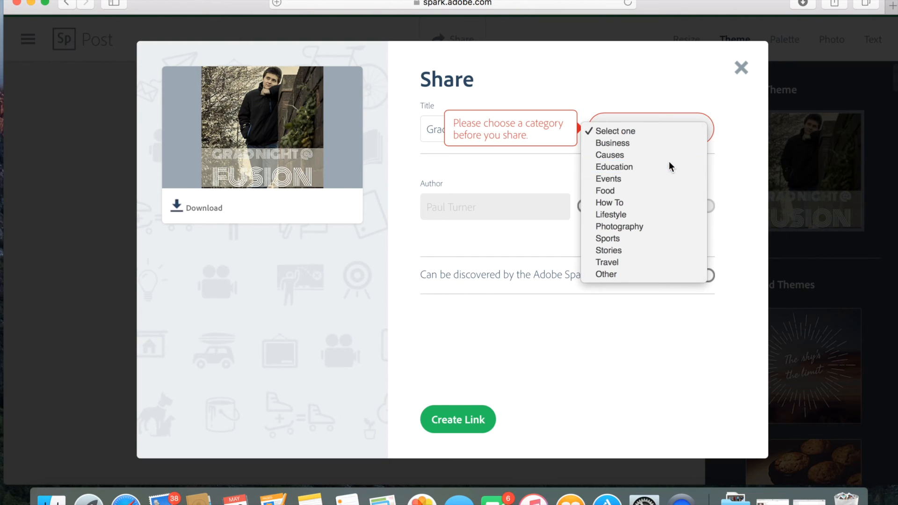
pyautogui.click(484, 210)
pyautogui.click(599, 212)
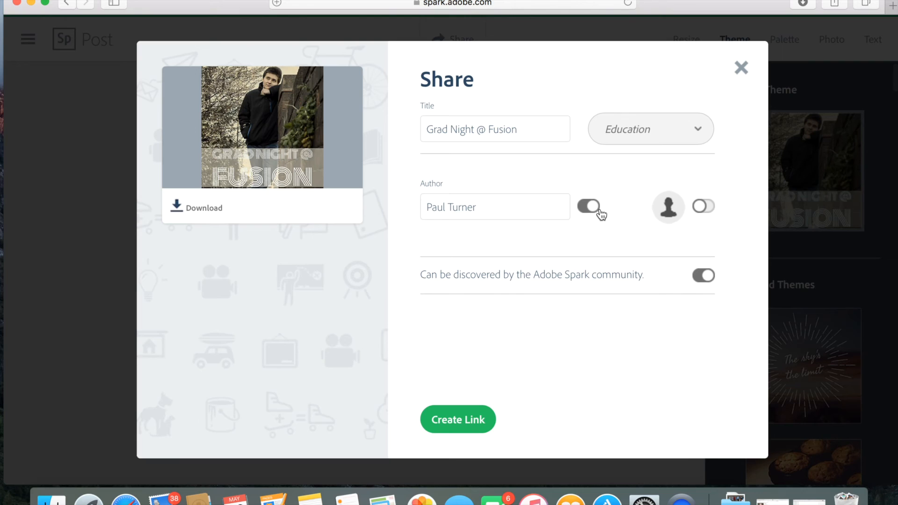
pyautogui.click(586, 213)
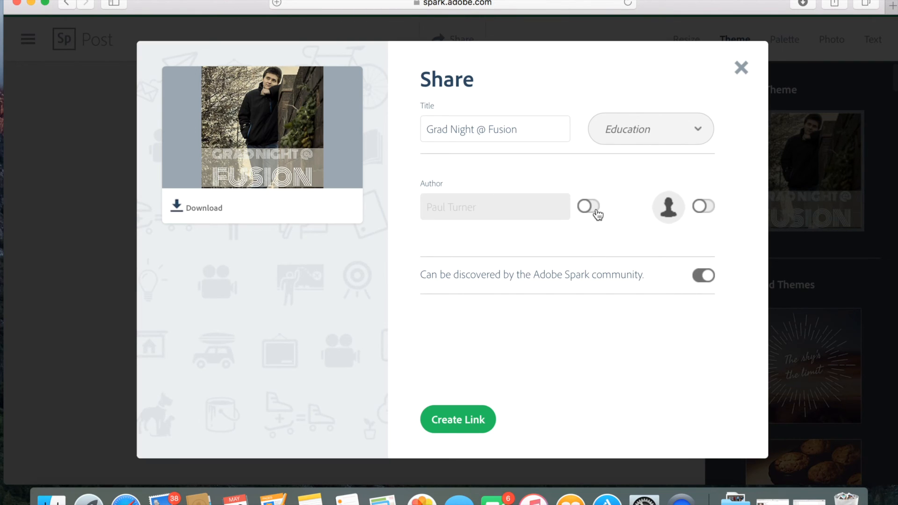
pyautogui.click(590, 206)
# Create the post's shareable link, select the link address, and close the sharing dialog.
pyautogui.click(460, 405)
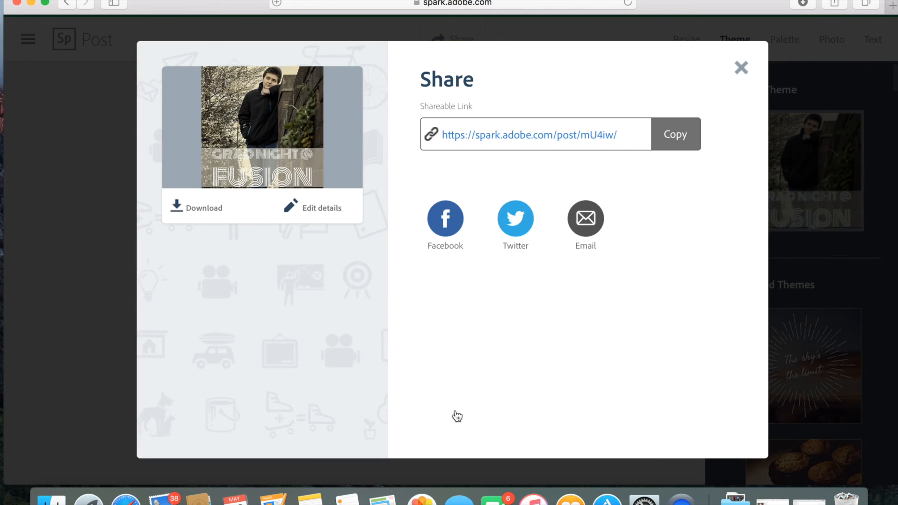
pyautogui.click(633, 134)
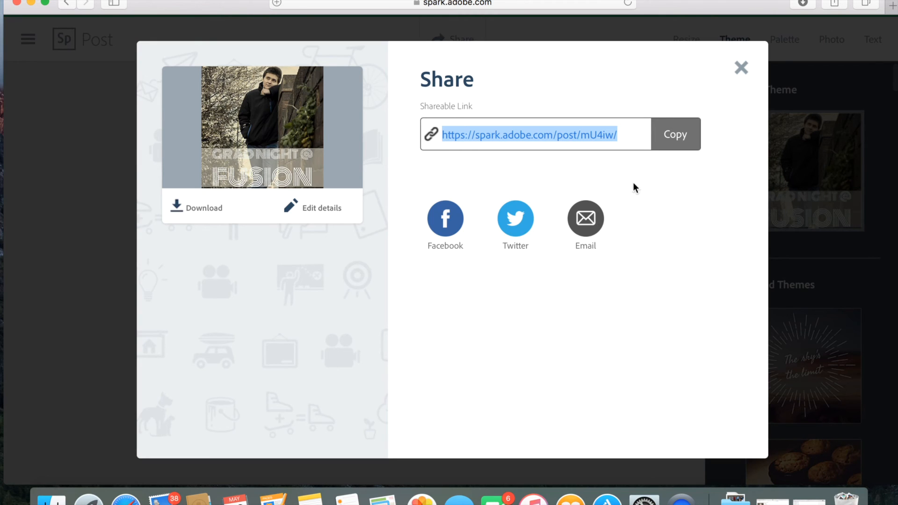
pyautogui.click(743, 68)
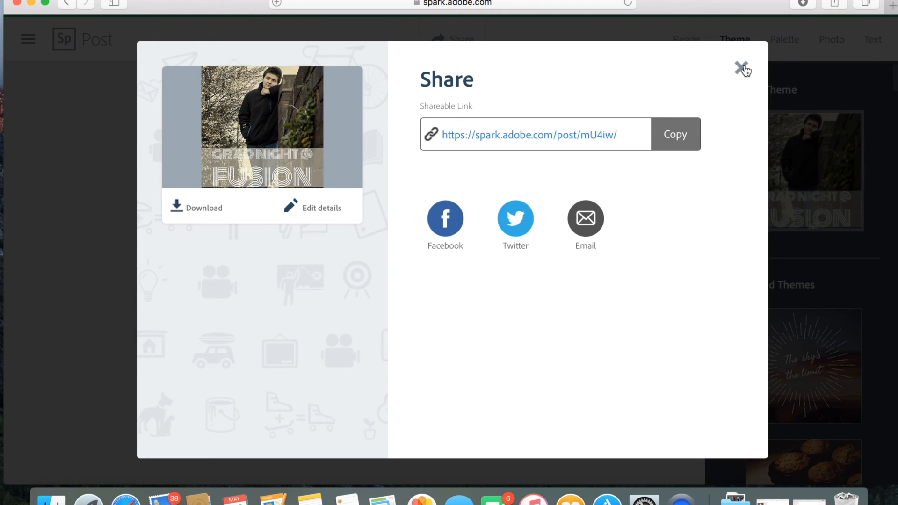